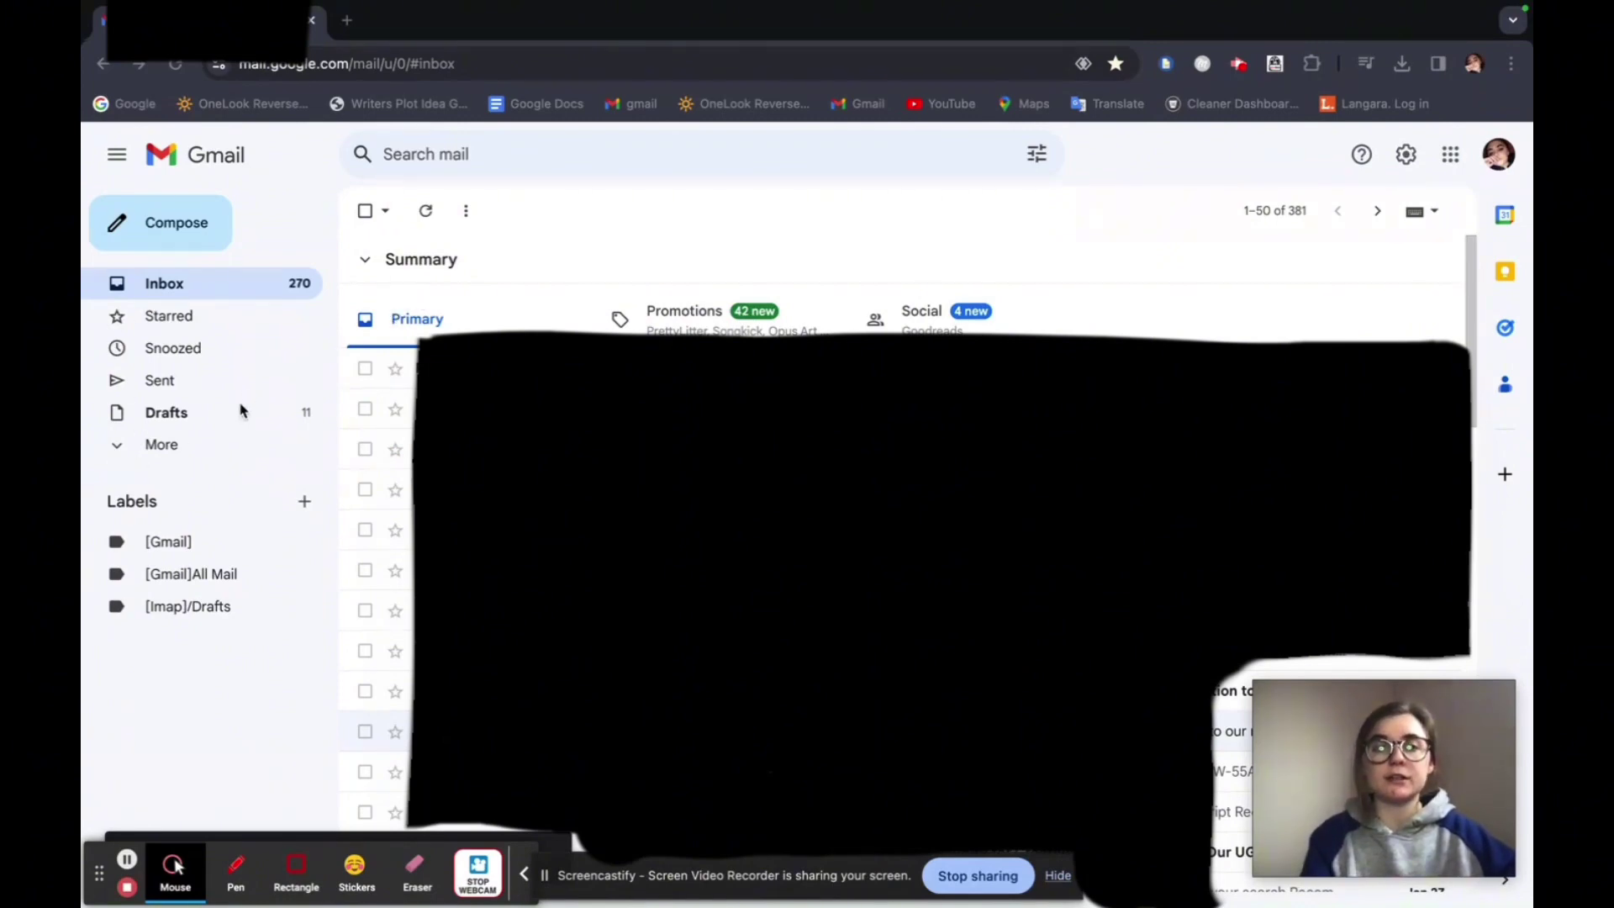
Open the Spam folder from the More folders and scroll through its 17 messages
click(134, 445)
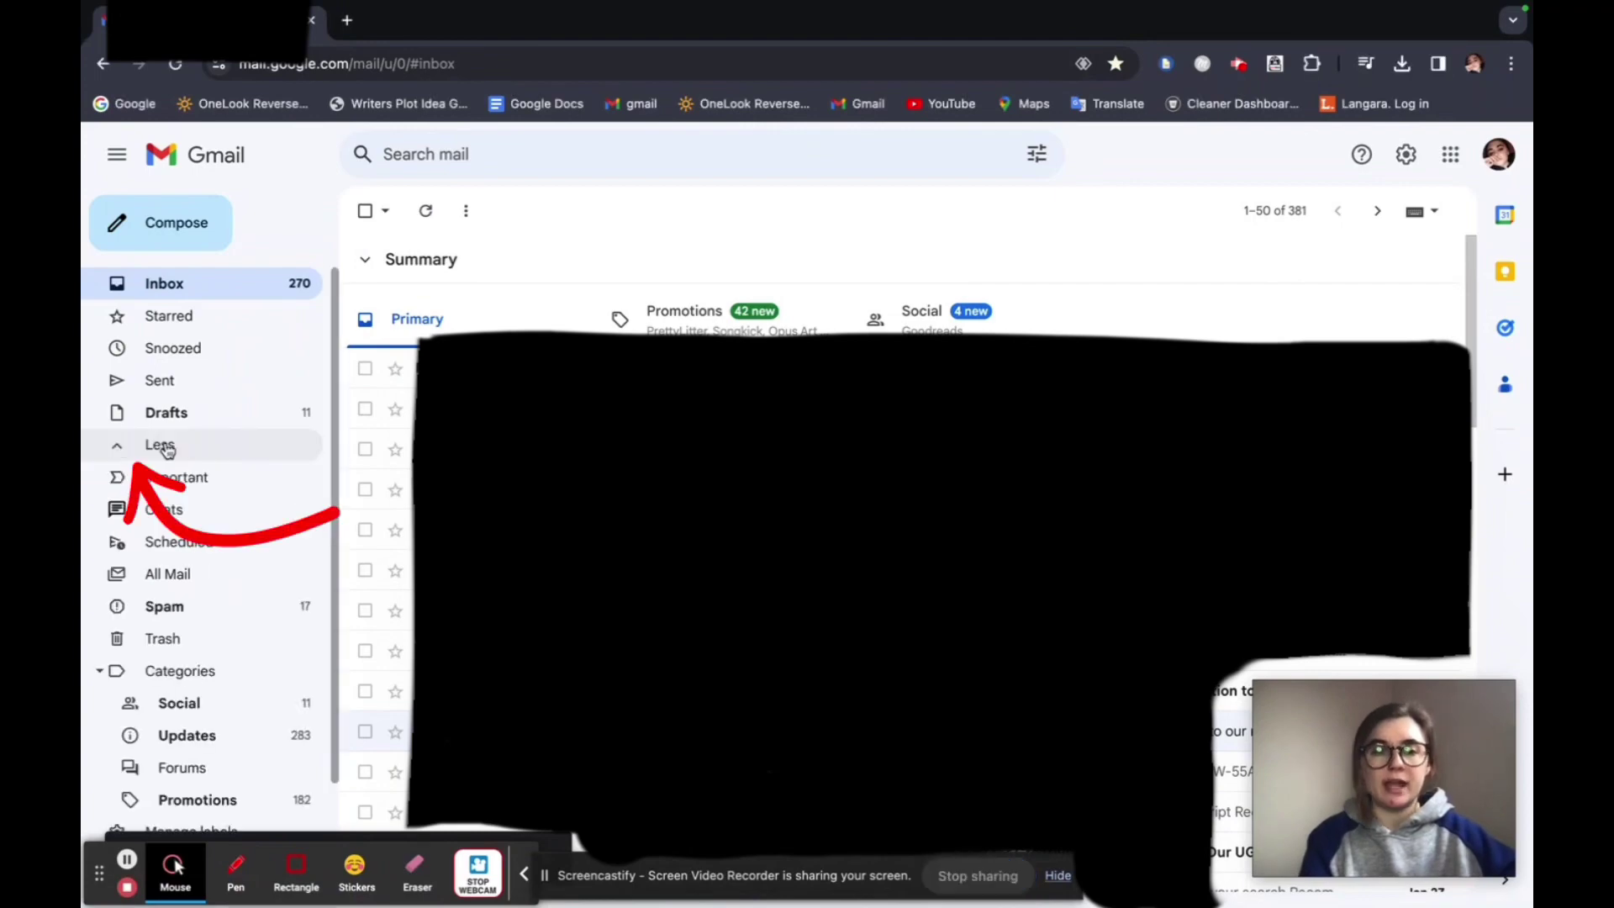
click(166, 608)
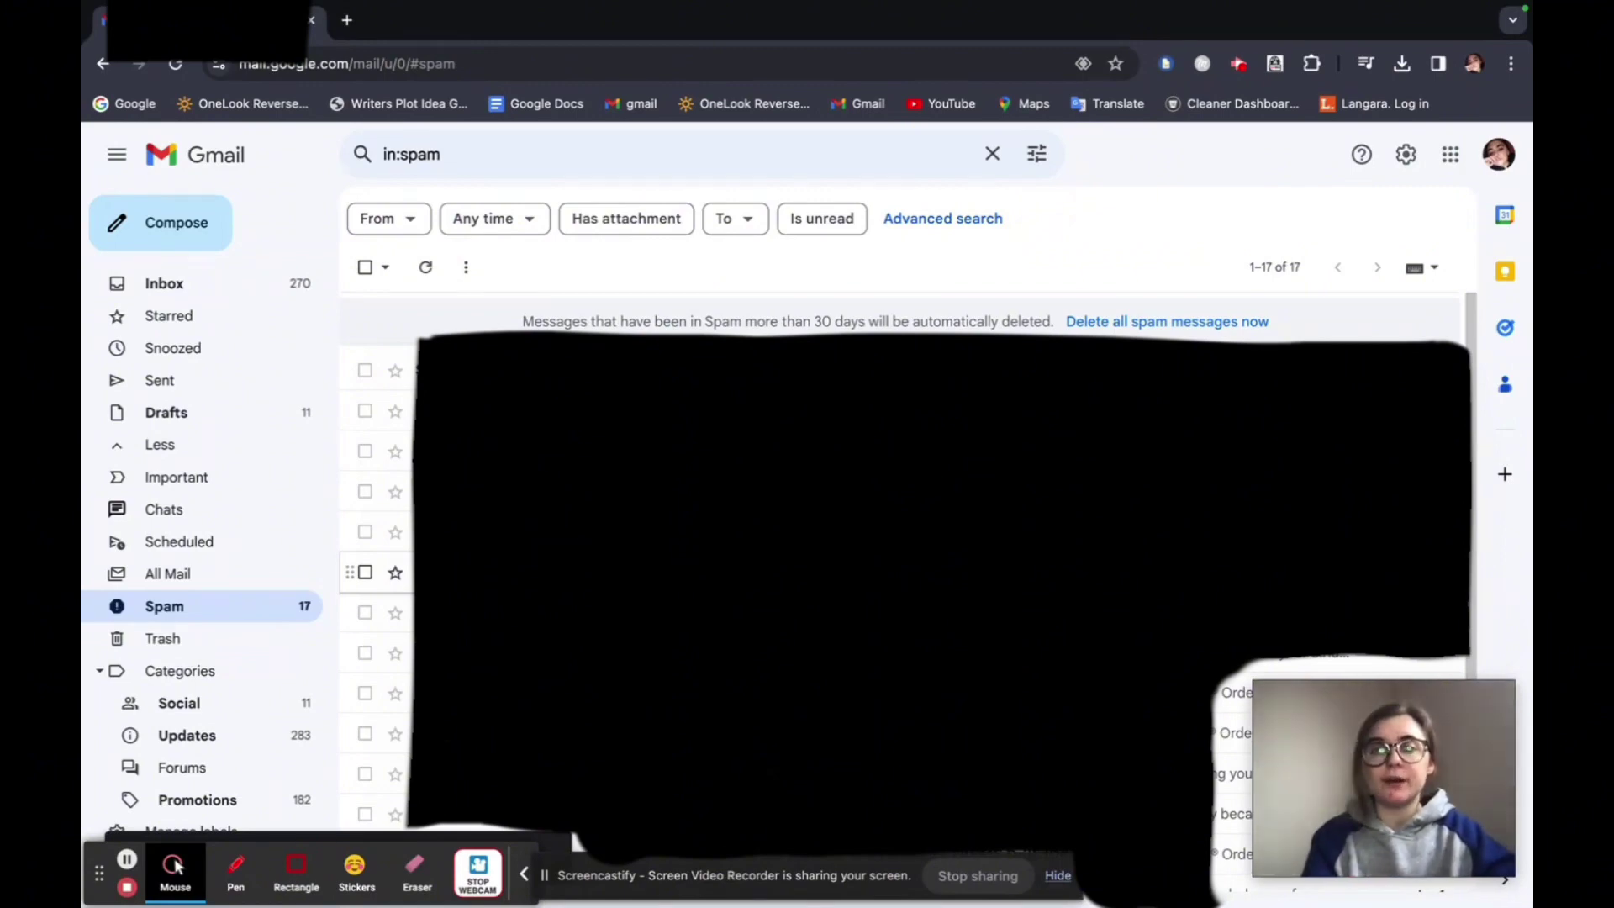
scroll(840, 572, down, 1)
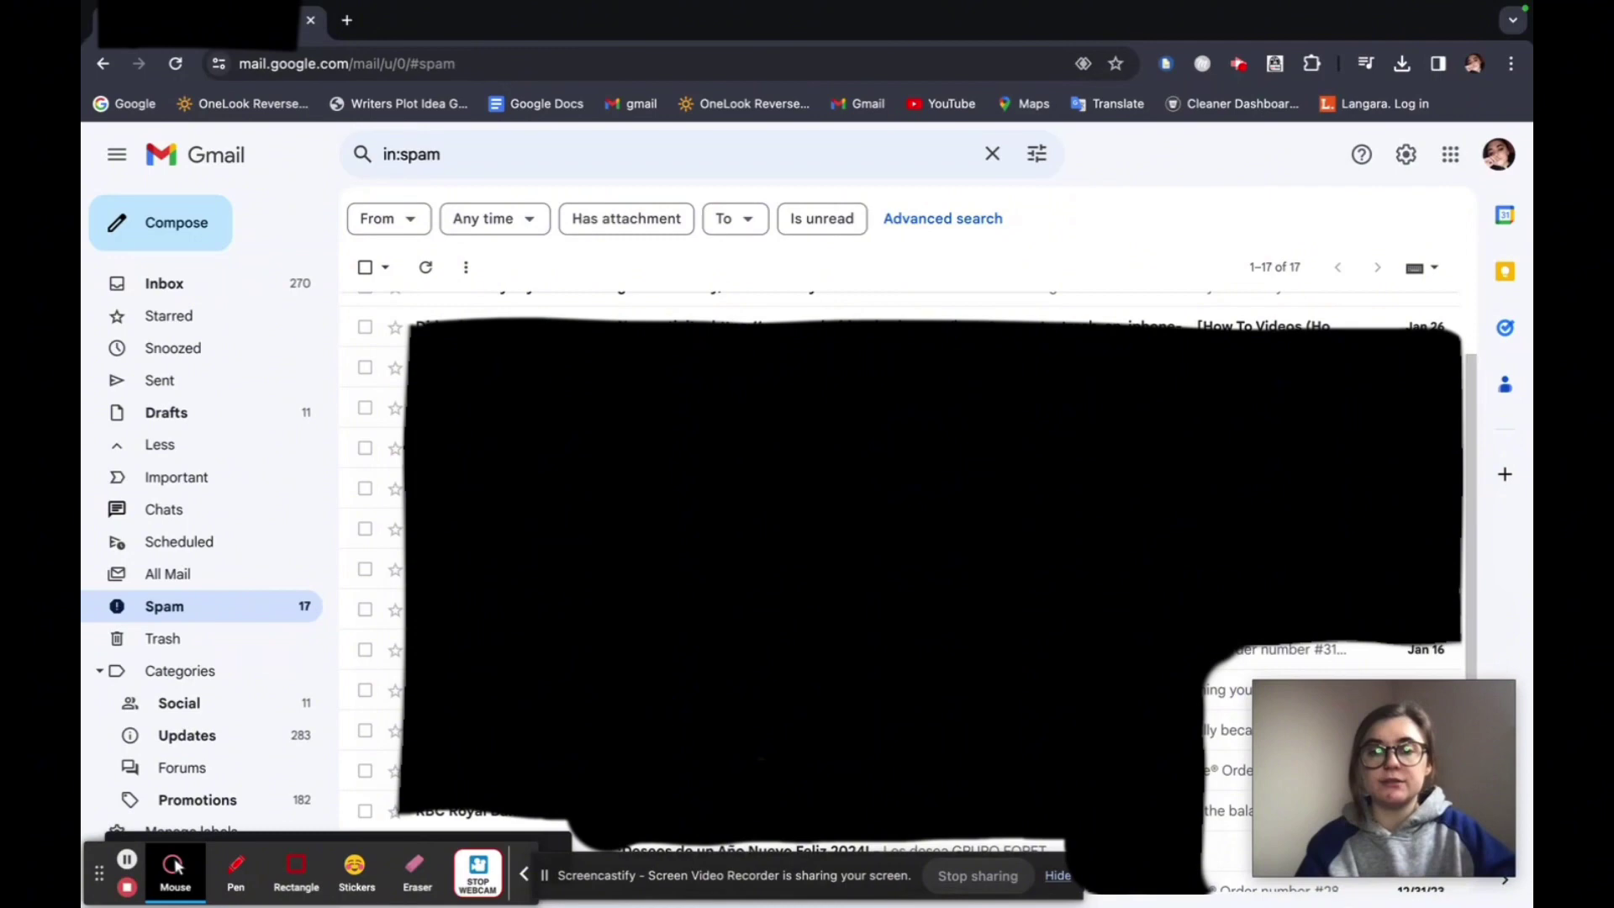
Mark a selected spam message as Not spam so it returns to the inbox
click(365, 490)
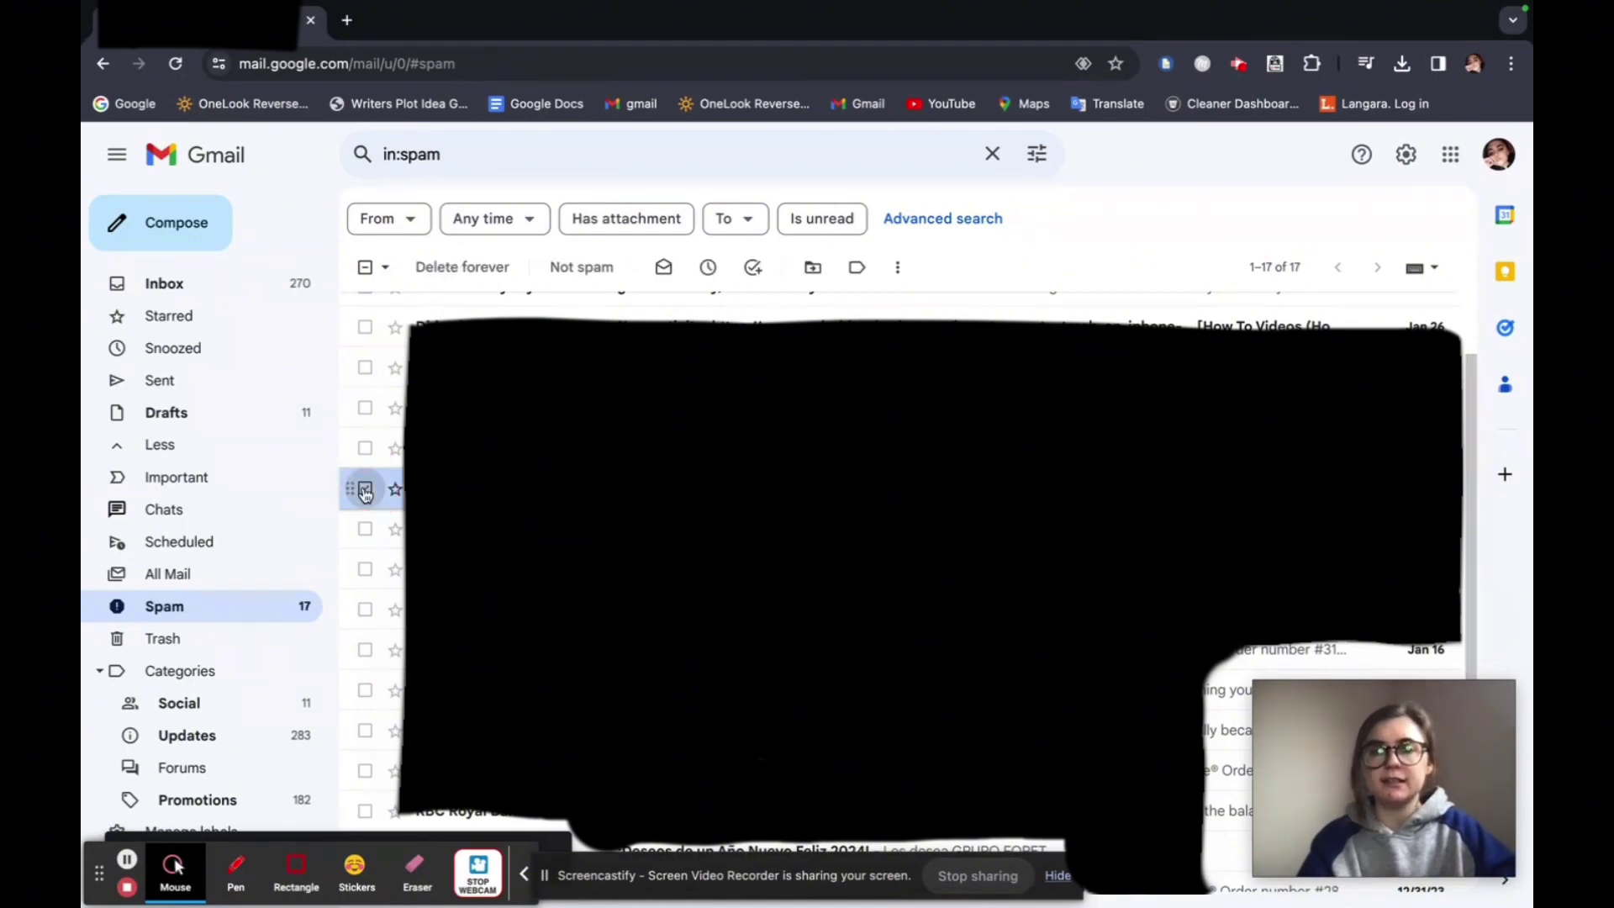
click(569, 267)
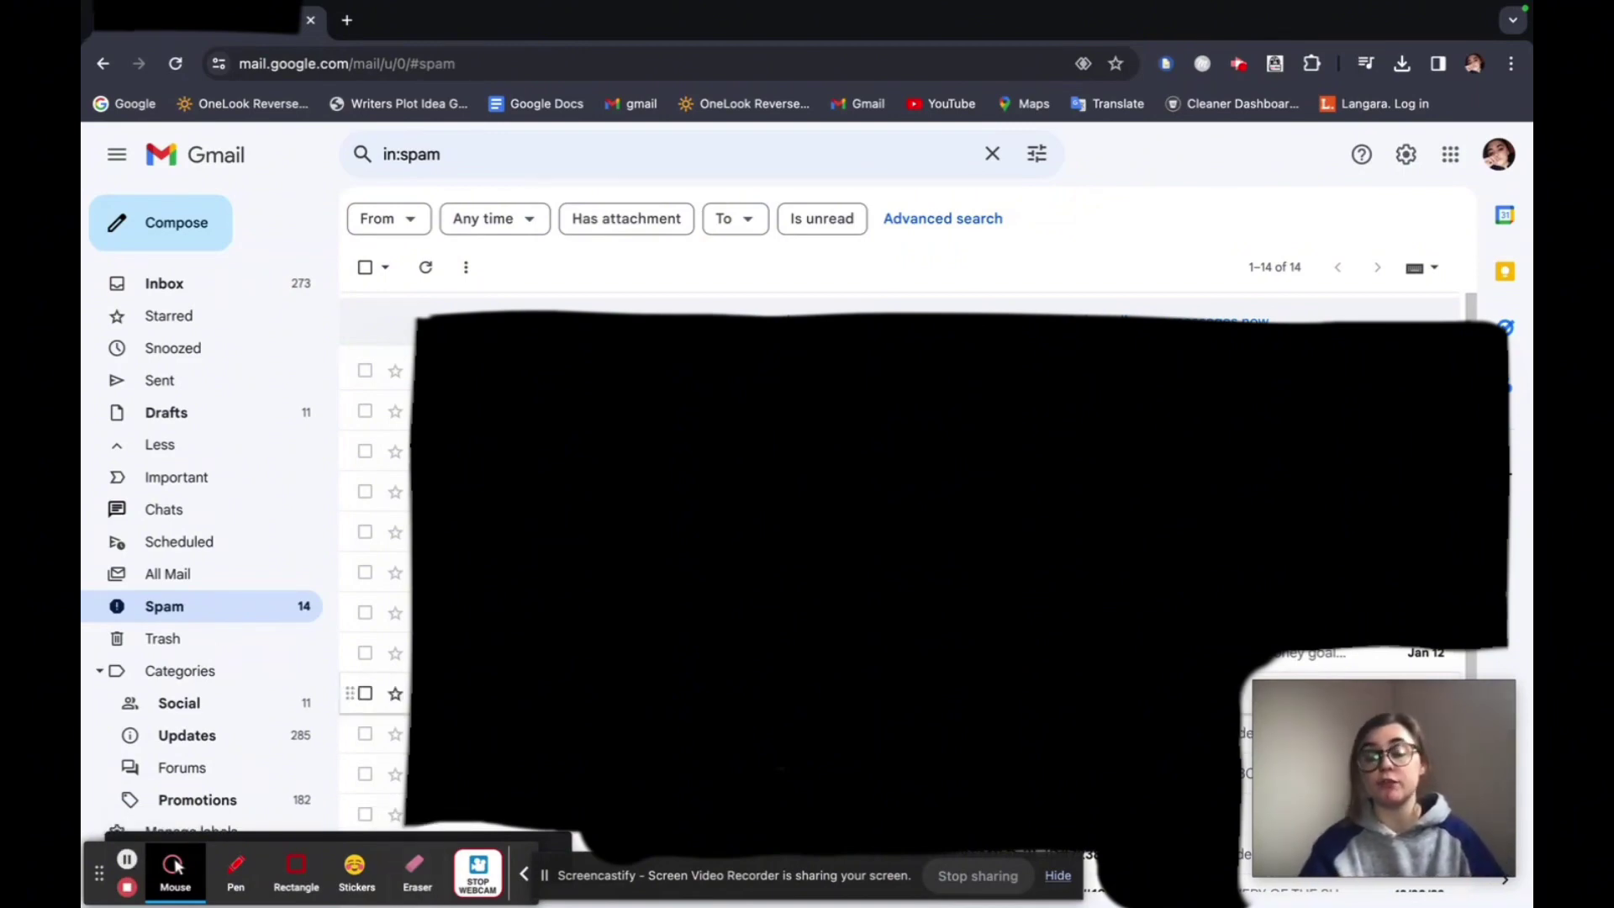
scroll(841, 546, down, 2)
scroll(841, 547, up, 2)
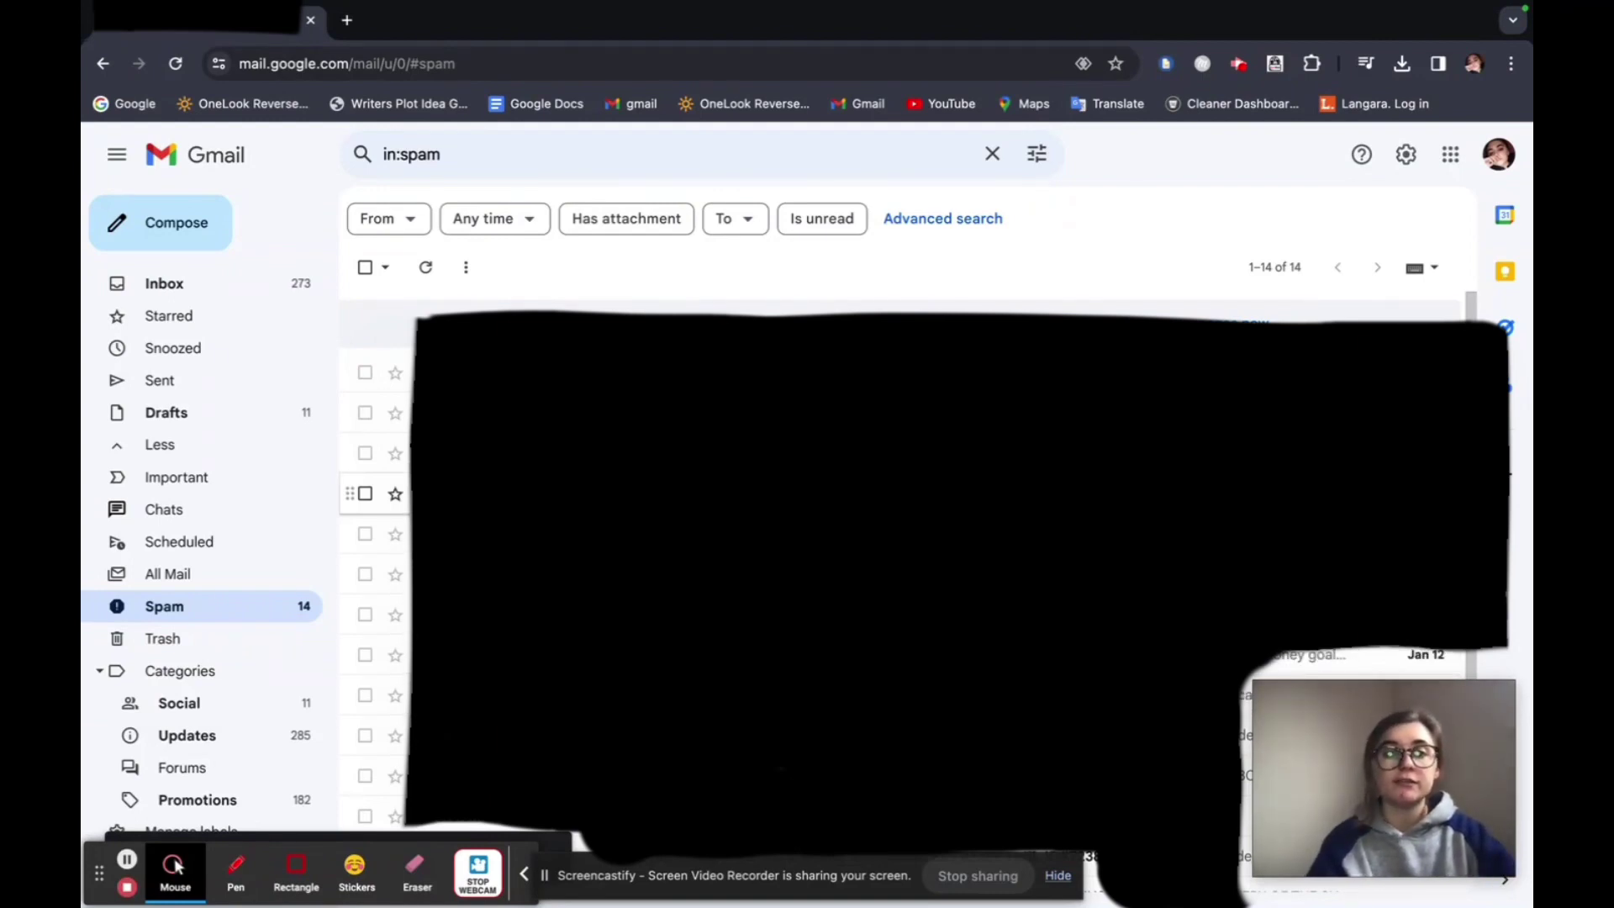
Select another spam message and view its Move to options, then dismiss them without moving it
click(364, 413)
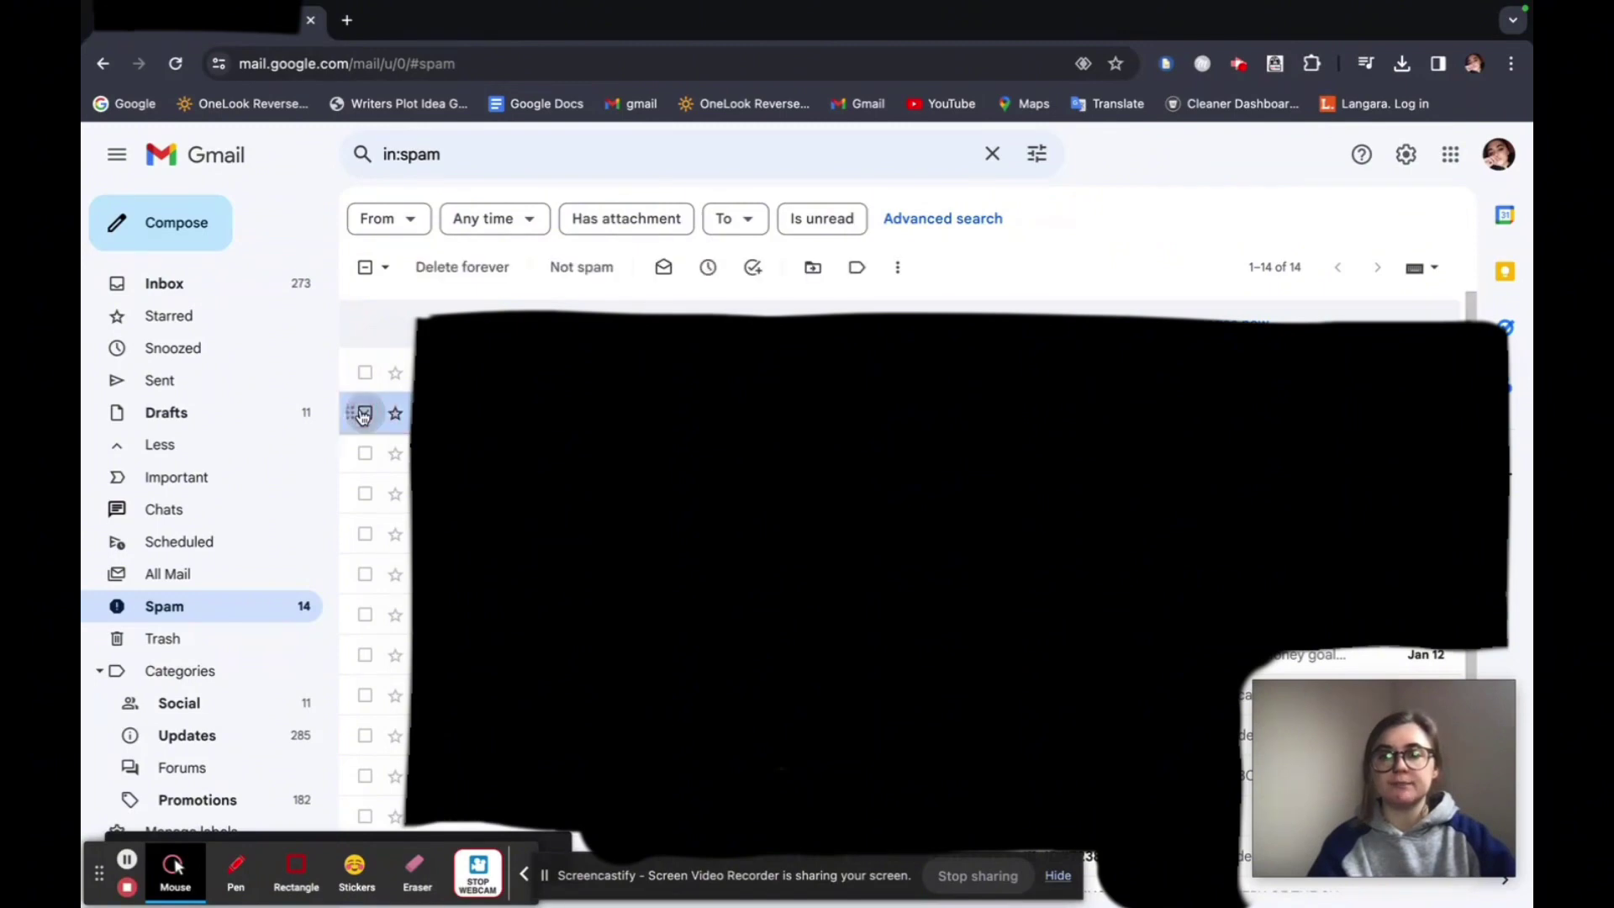
click(812, 269)
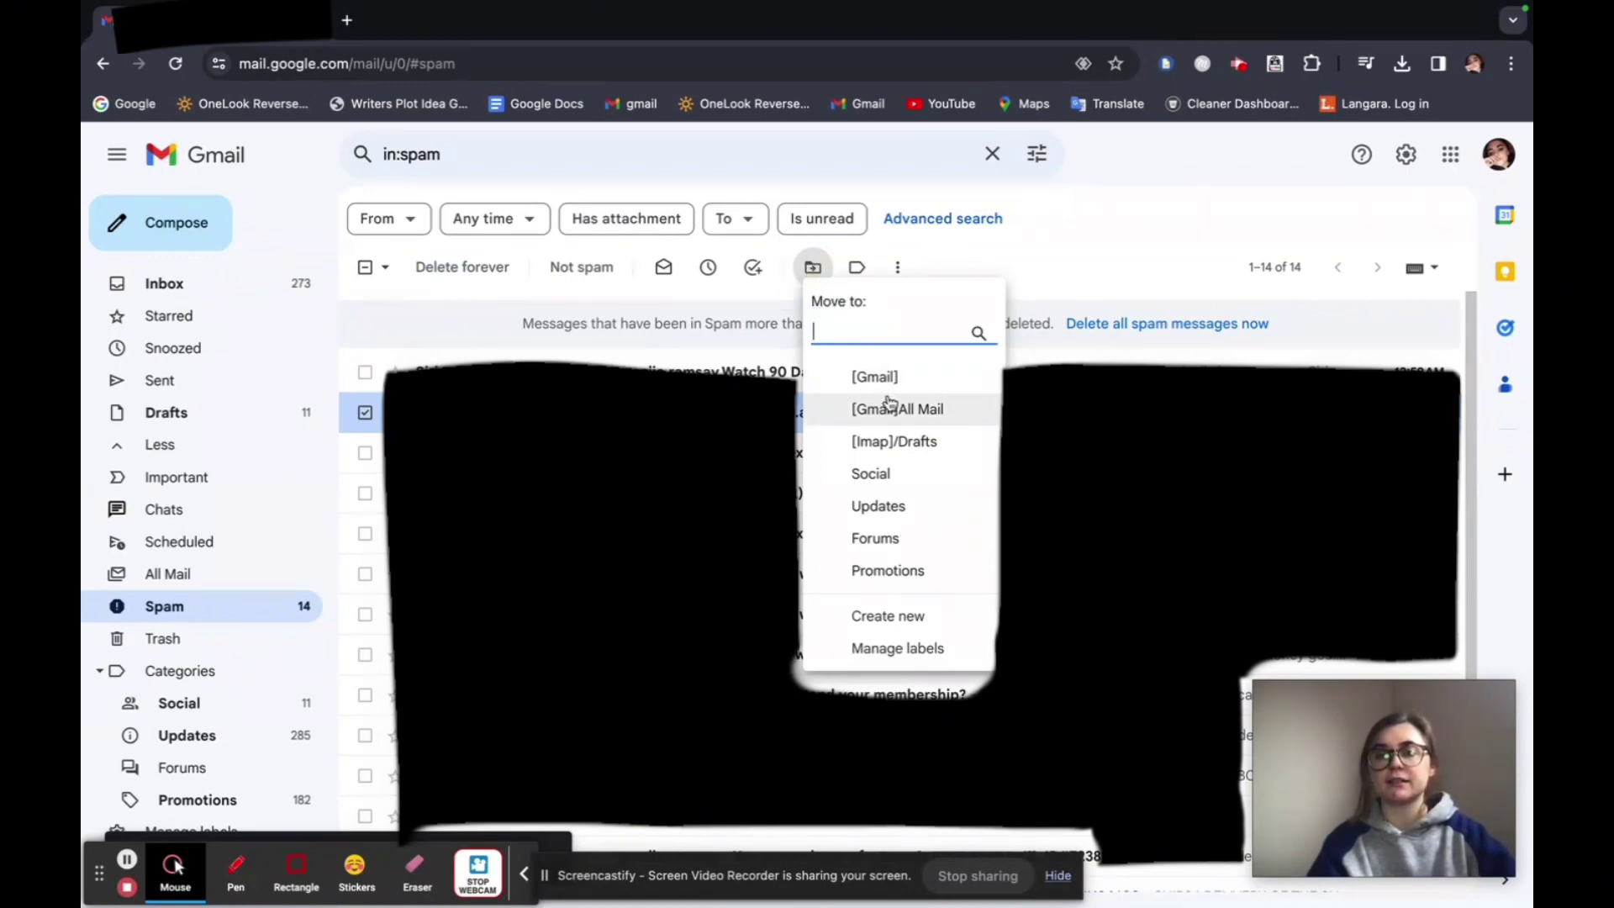
click(894, 441)
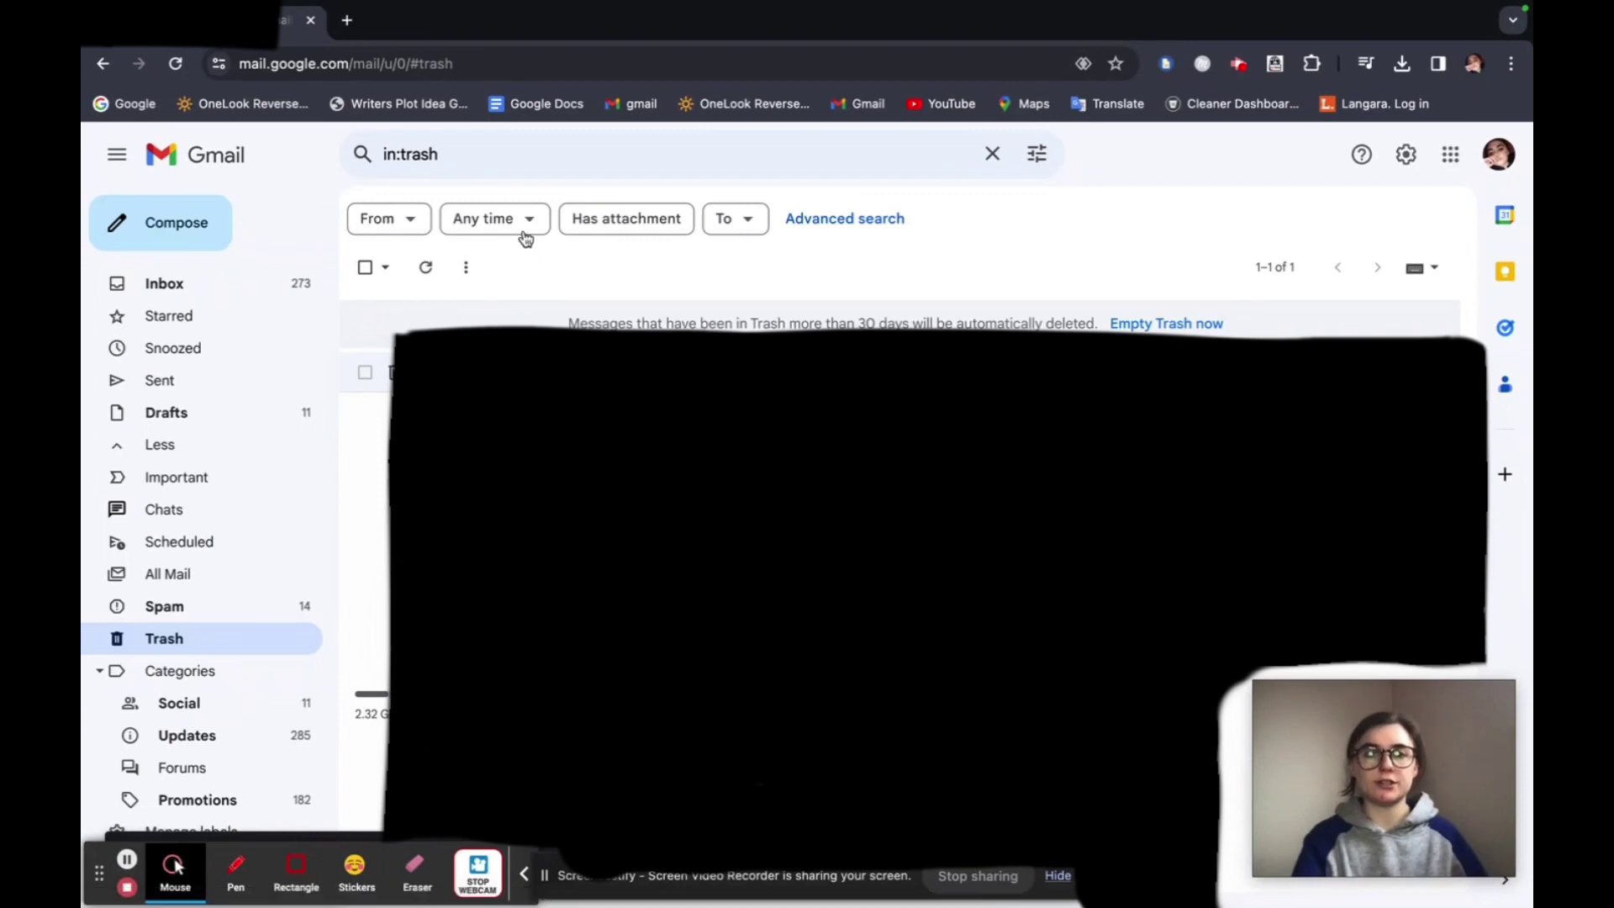
In Trash, start typing 'g' into the search box, then cancel the search with Escape
click(444, 151)
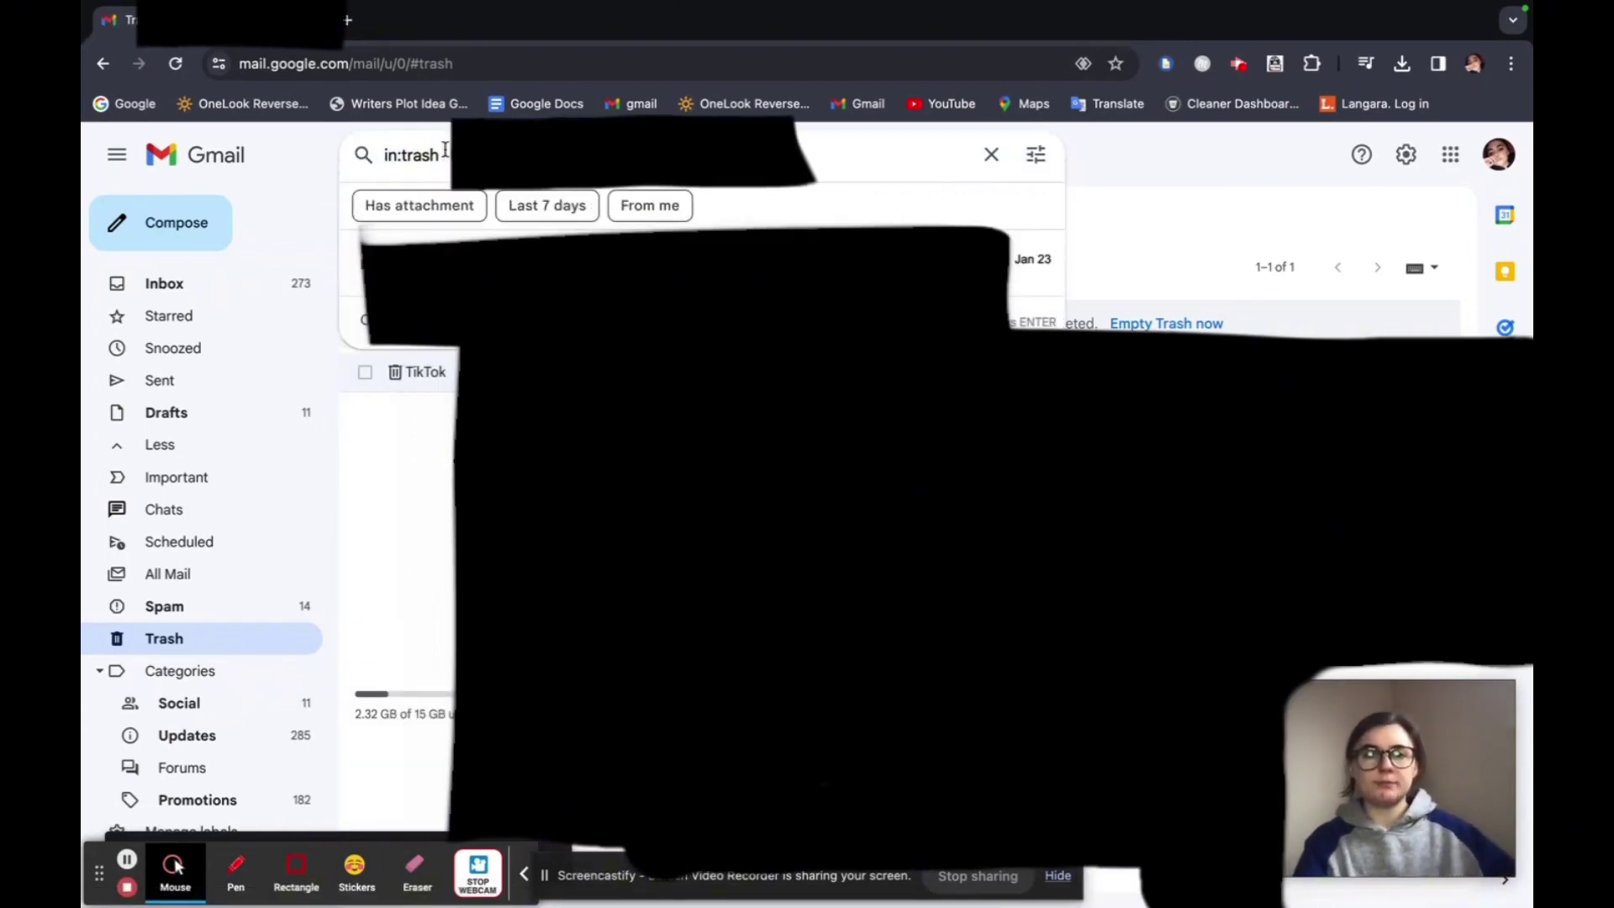
text(g)
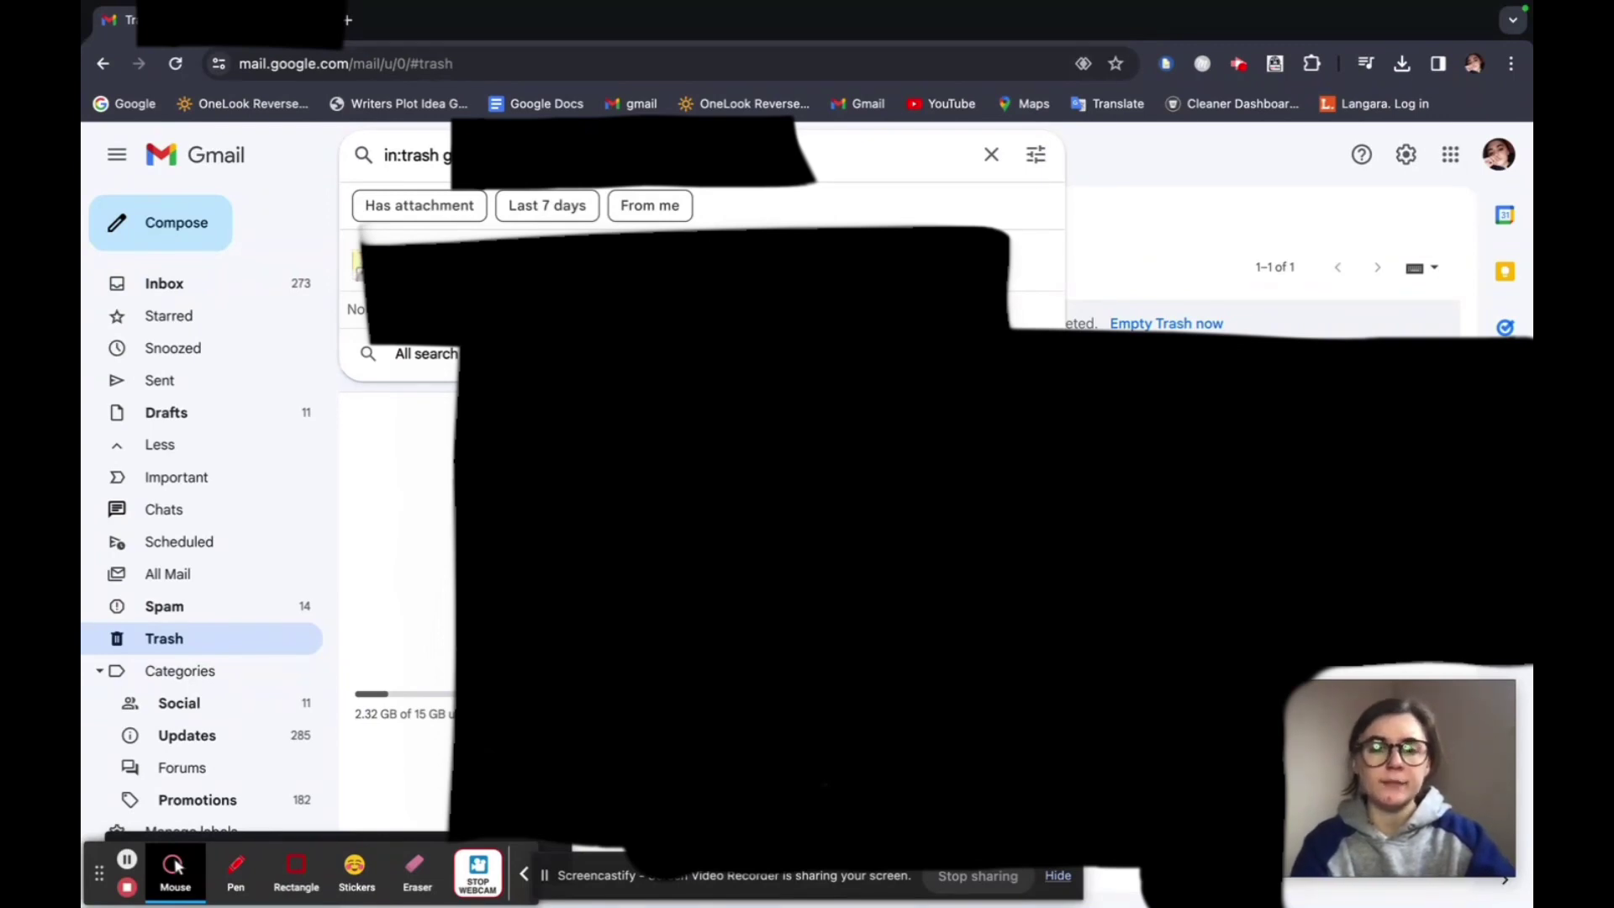
key(Escape)
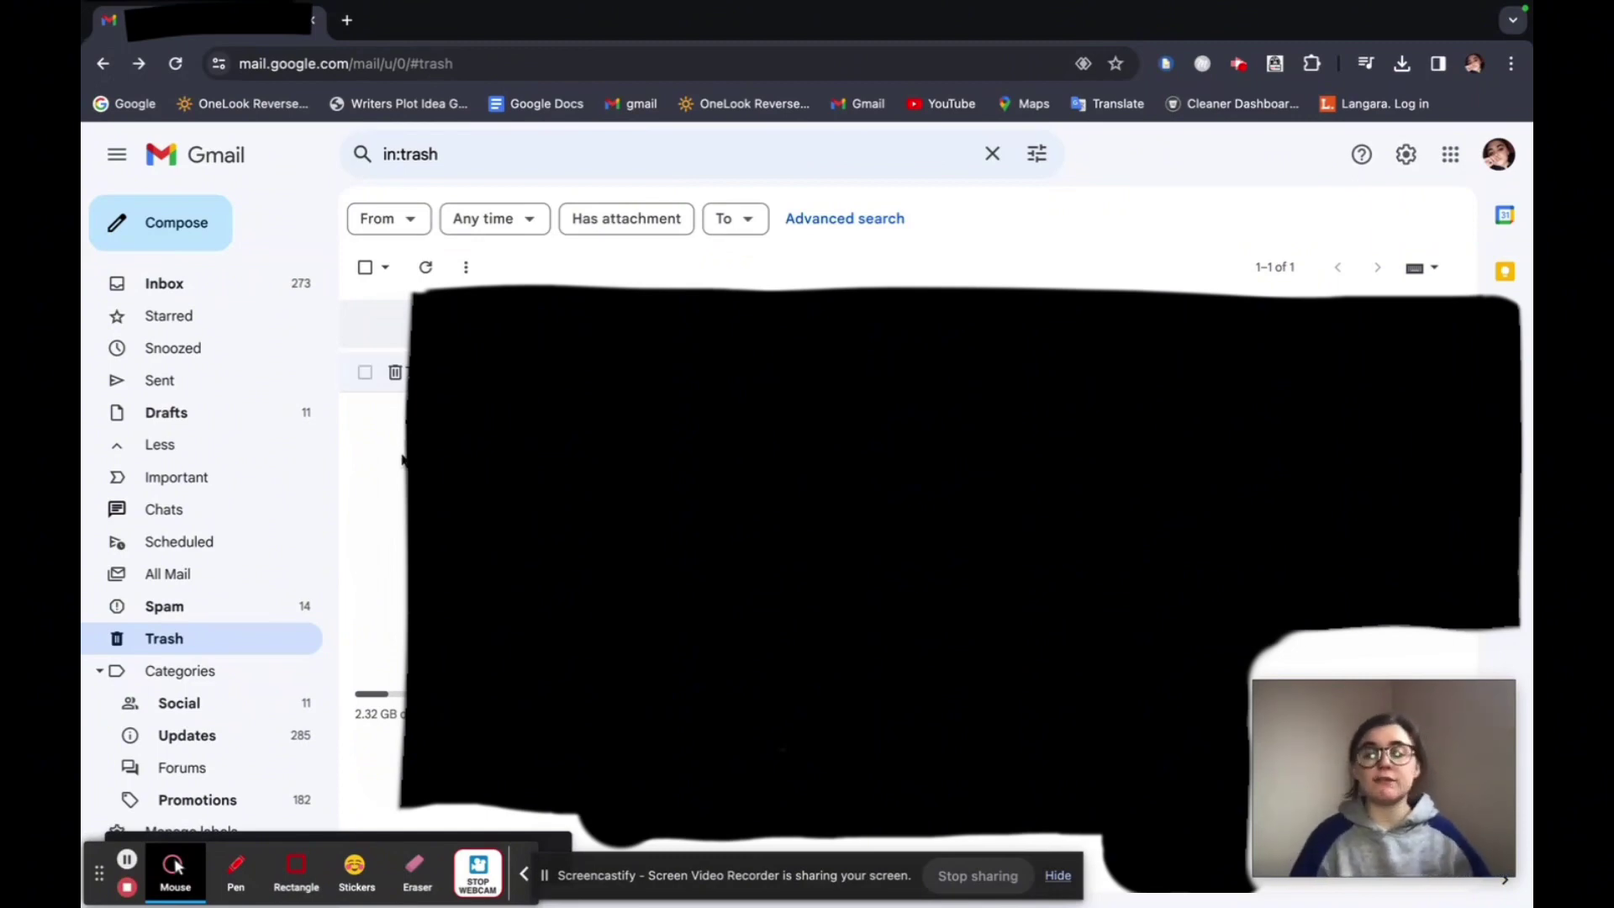
Select the Jan 23 message in Trash, check its Move to options, and scroll the sidebar
click(364, 372)
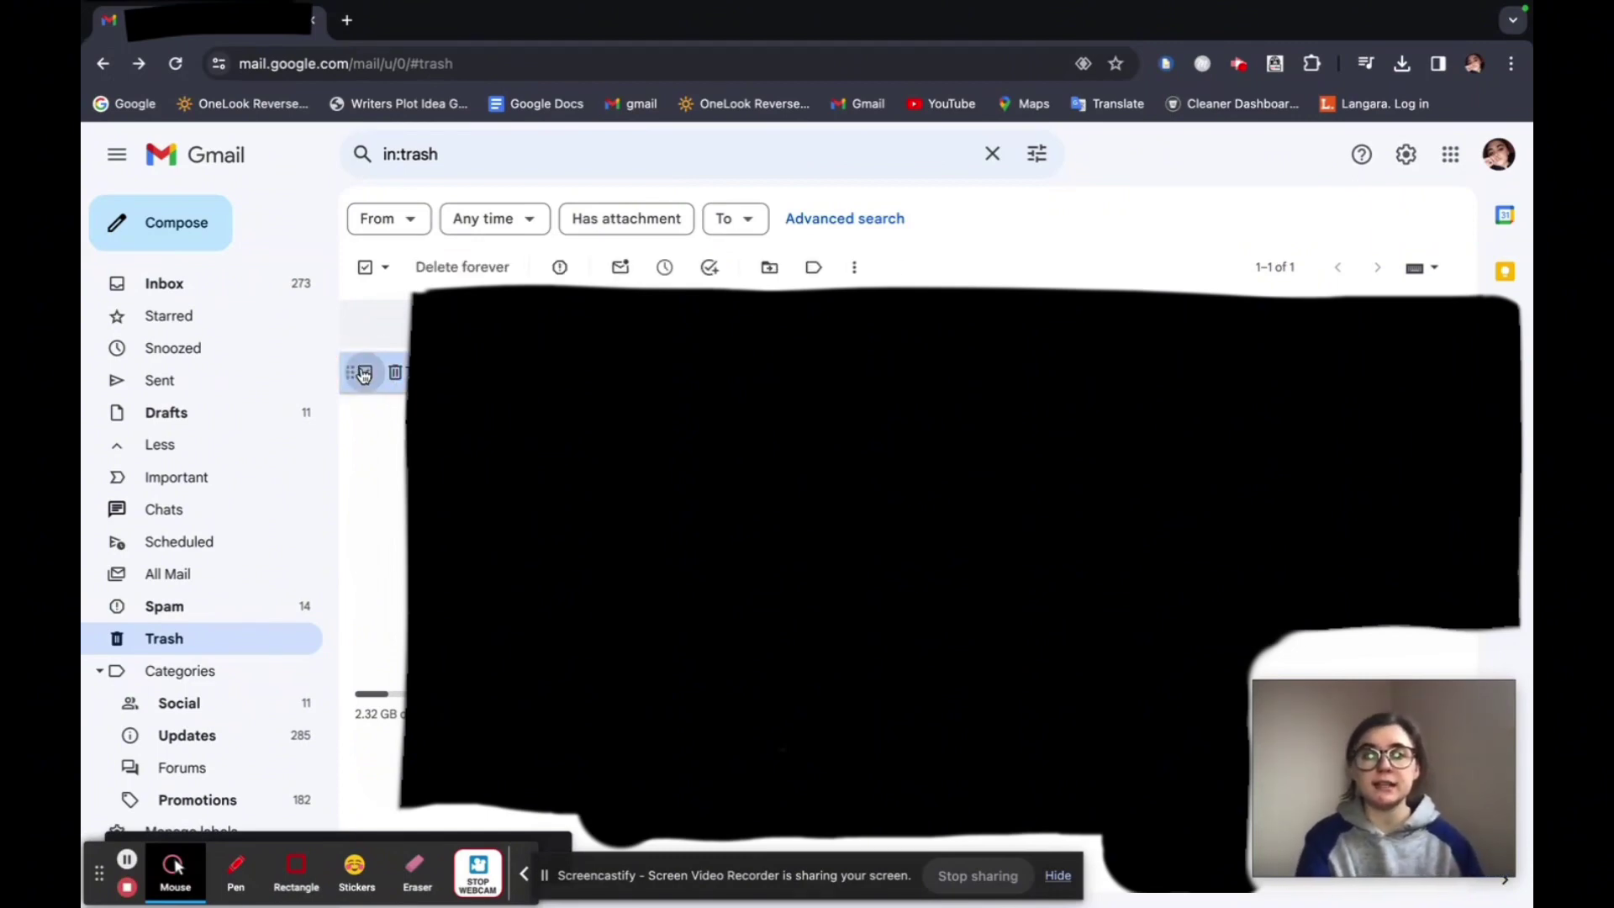
click(769, 268)
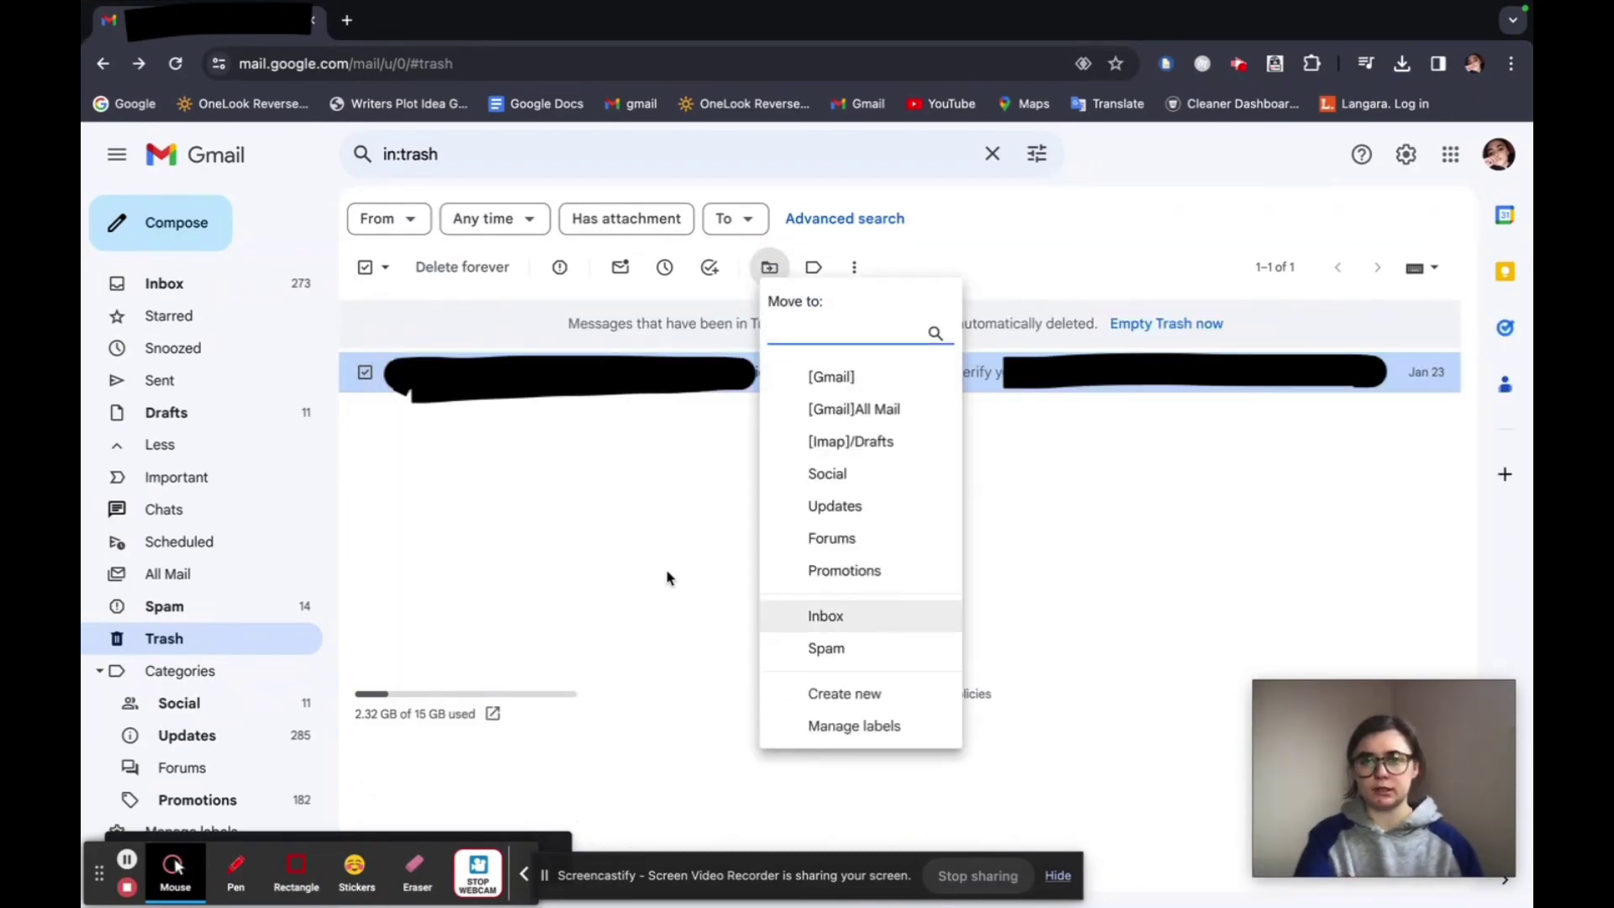
scroll(210, 757, down, 2)
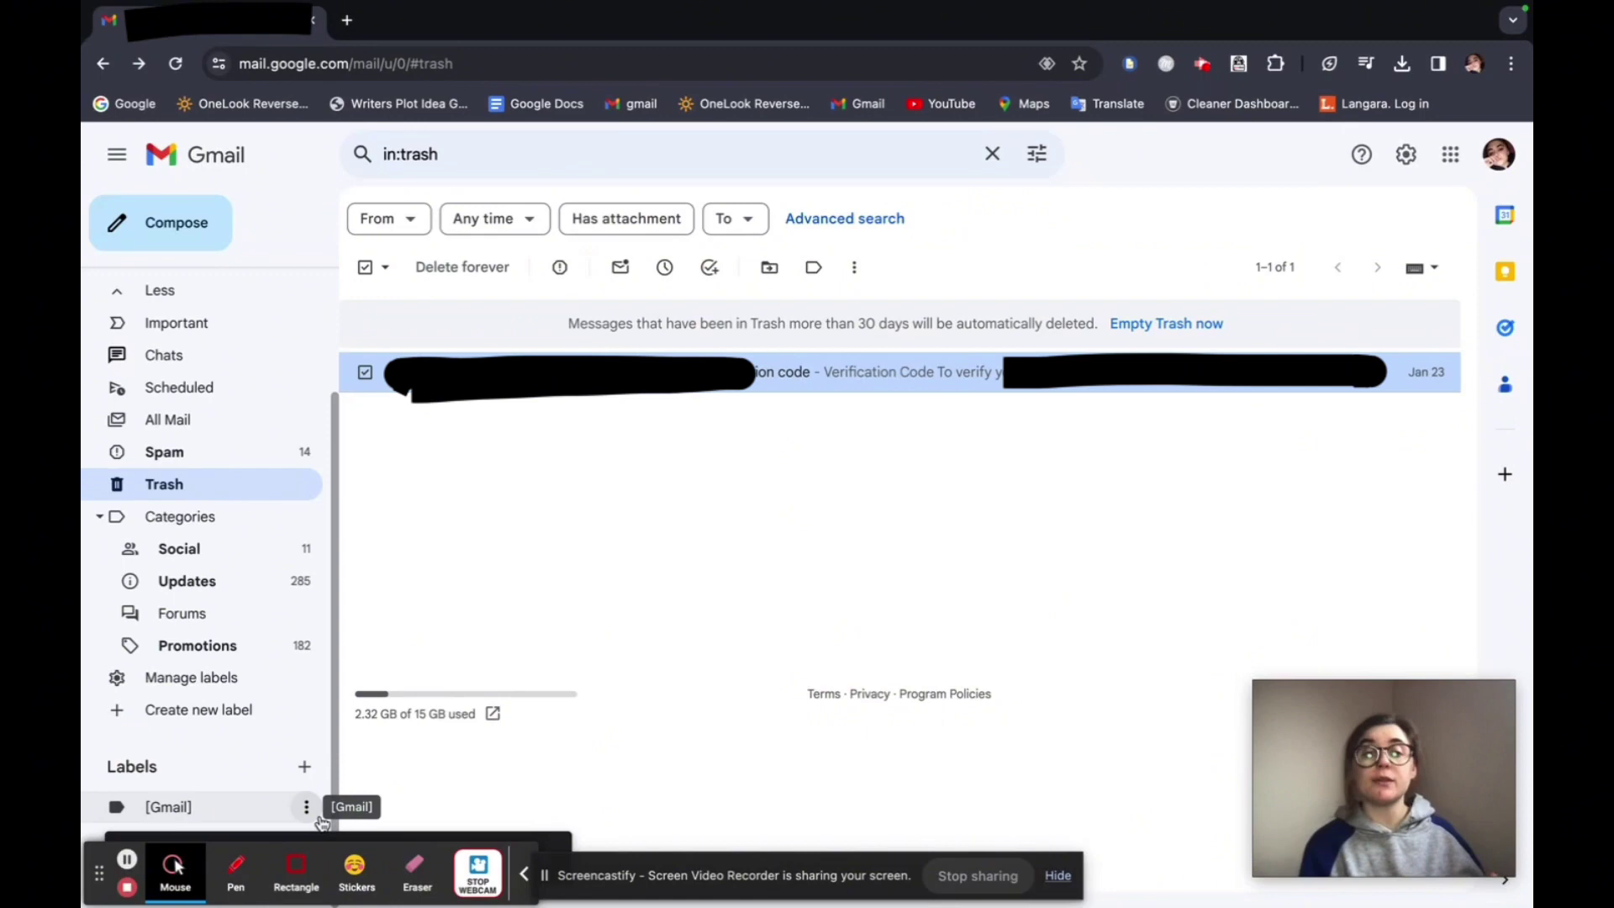
Show the [Gmail] label's messages, then review the label and Filters and Blocked Addresses settings
click(319, 818)
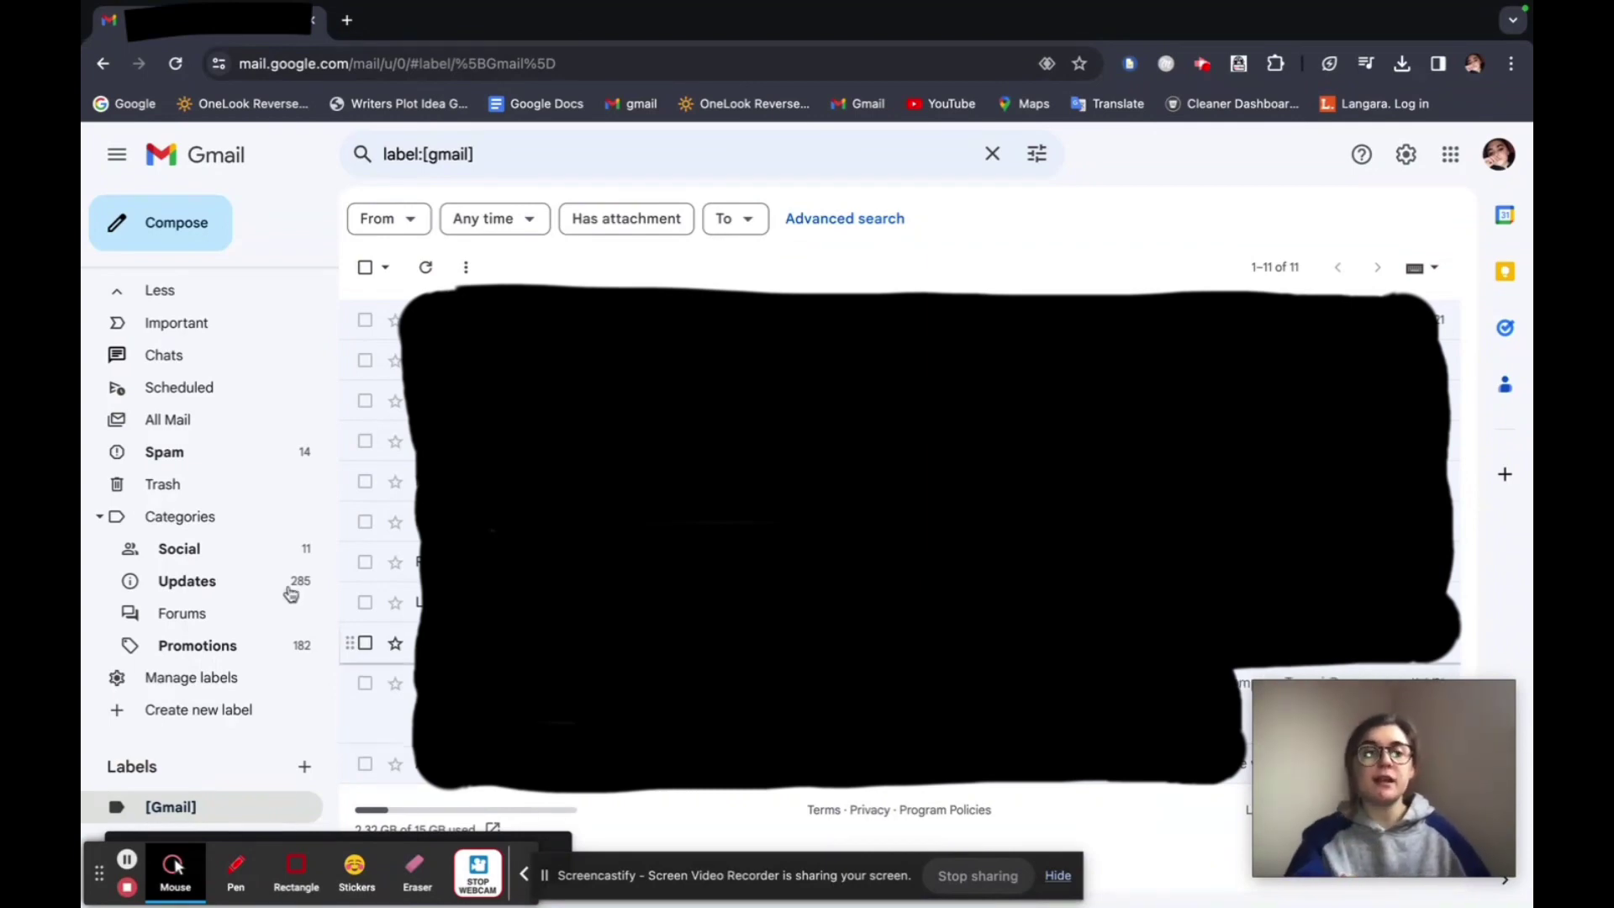
click(184, 683)
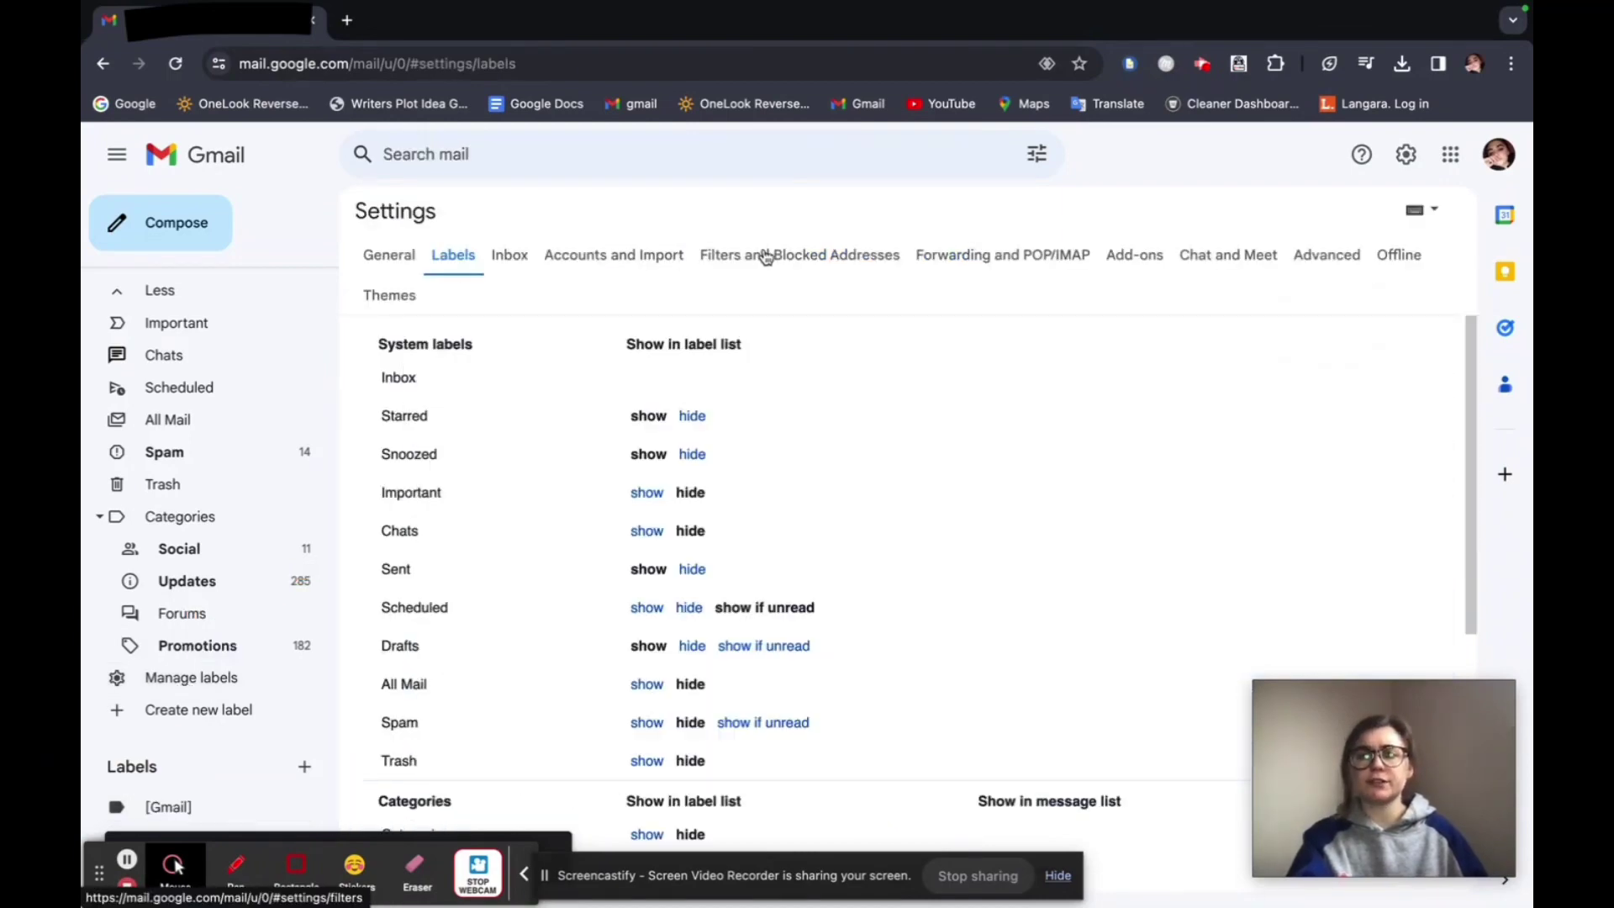
click(766, 257)
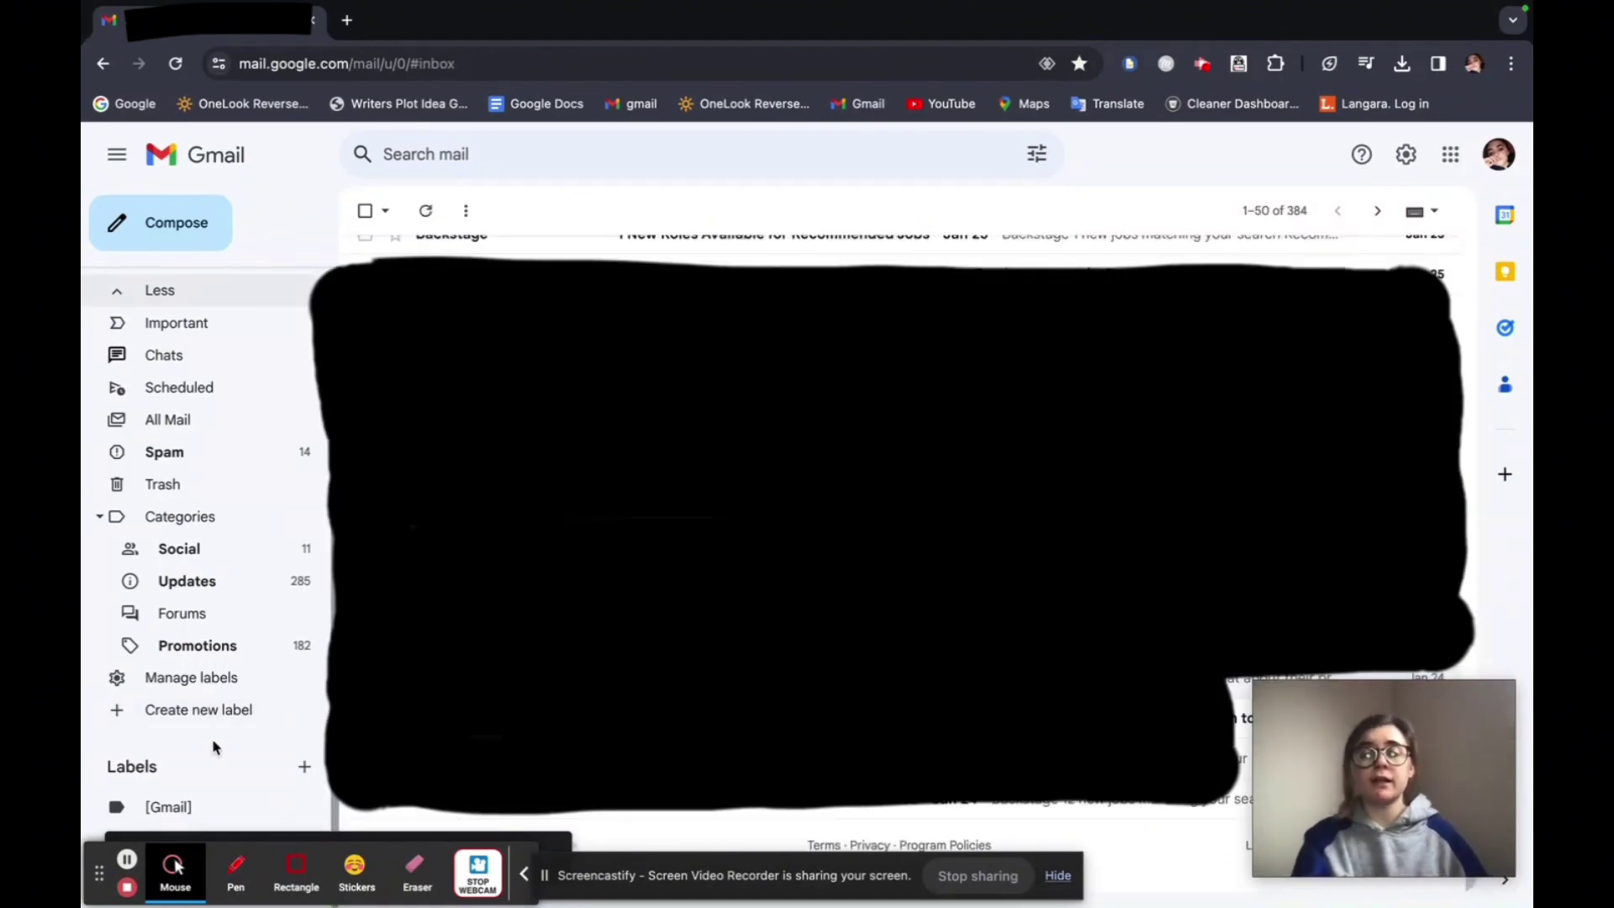
Return to Filters and Blocked Addresses settings and open the detailed storage usage page
click(190, 685)
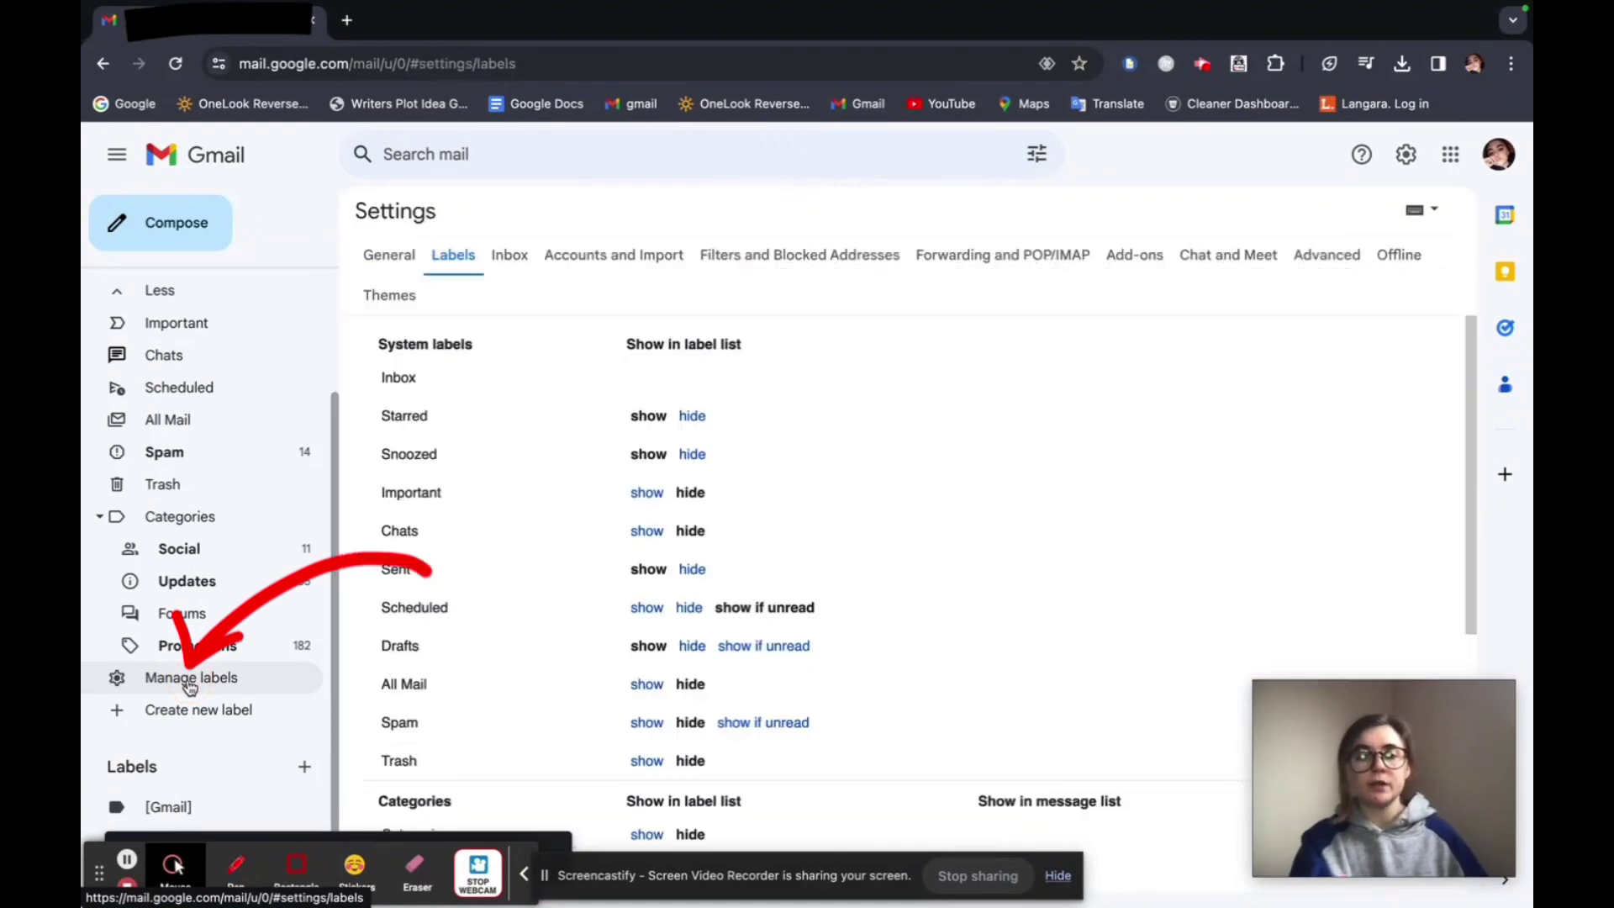
click(858, 256)
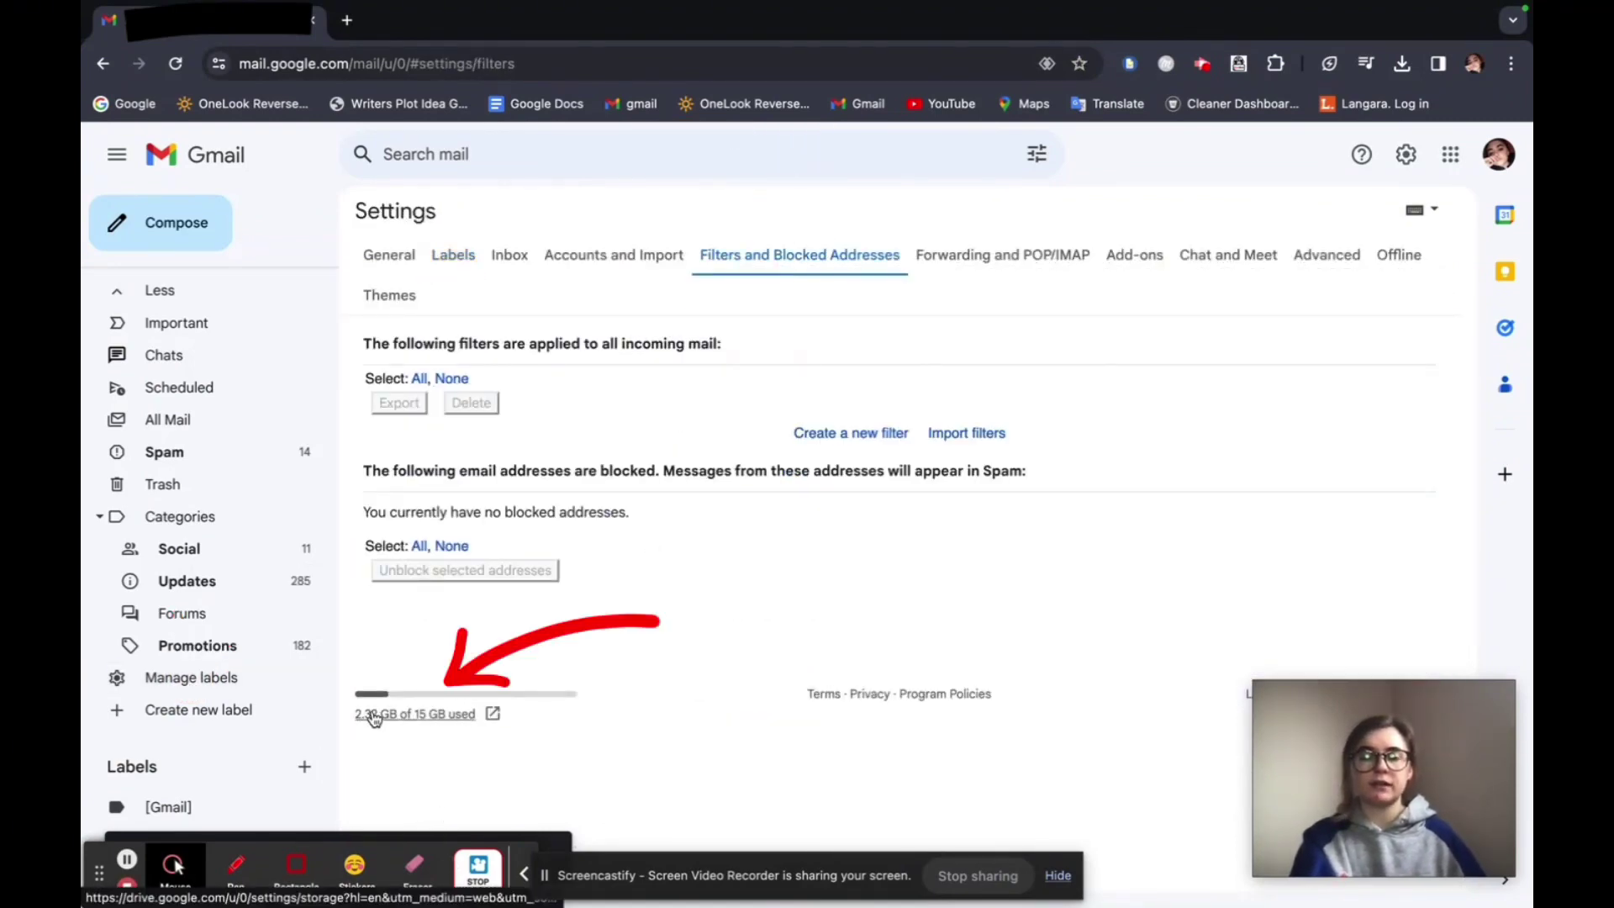
click(443, 716)
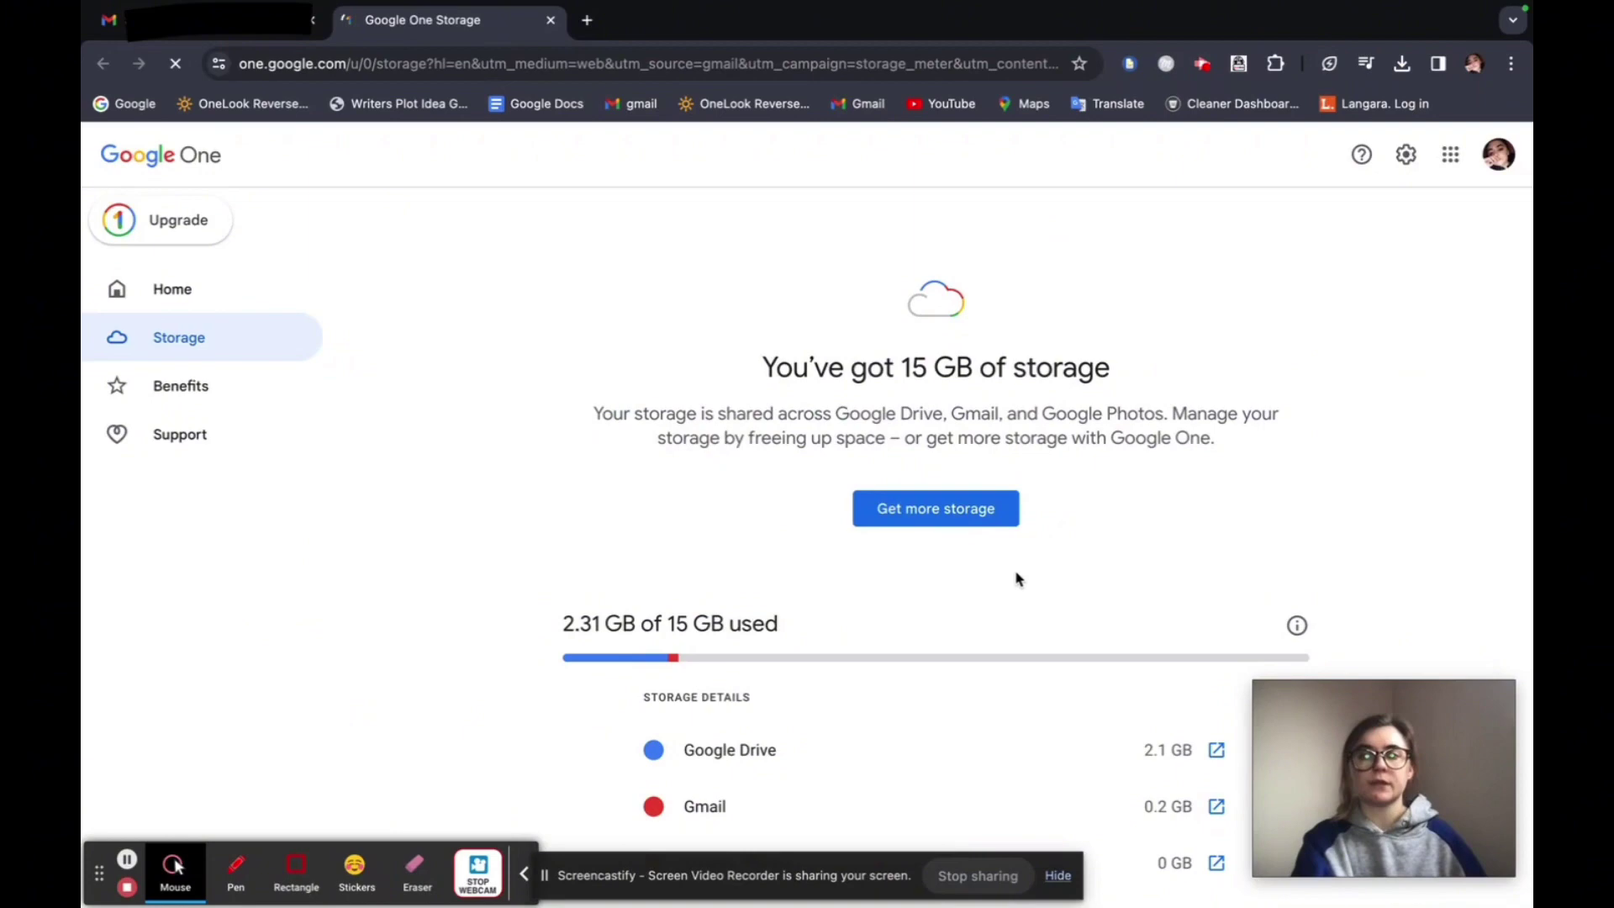
Scroll through the Google One breakdown of 2.31 GB used, then return to the Gmail settings
scroll(1268, 563, down, 3)
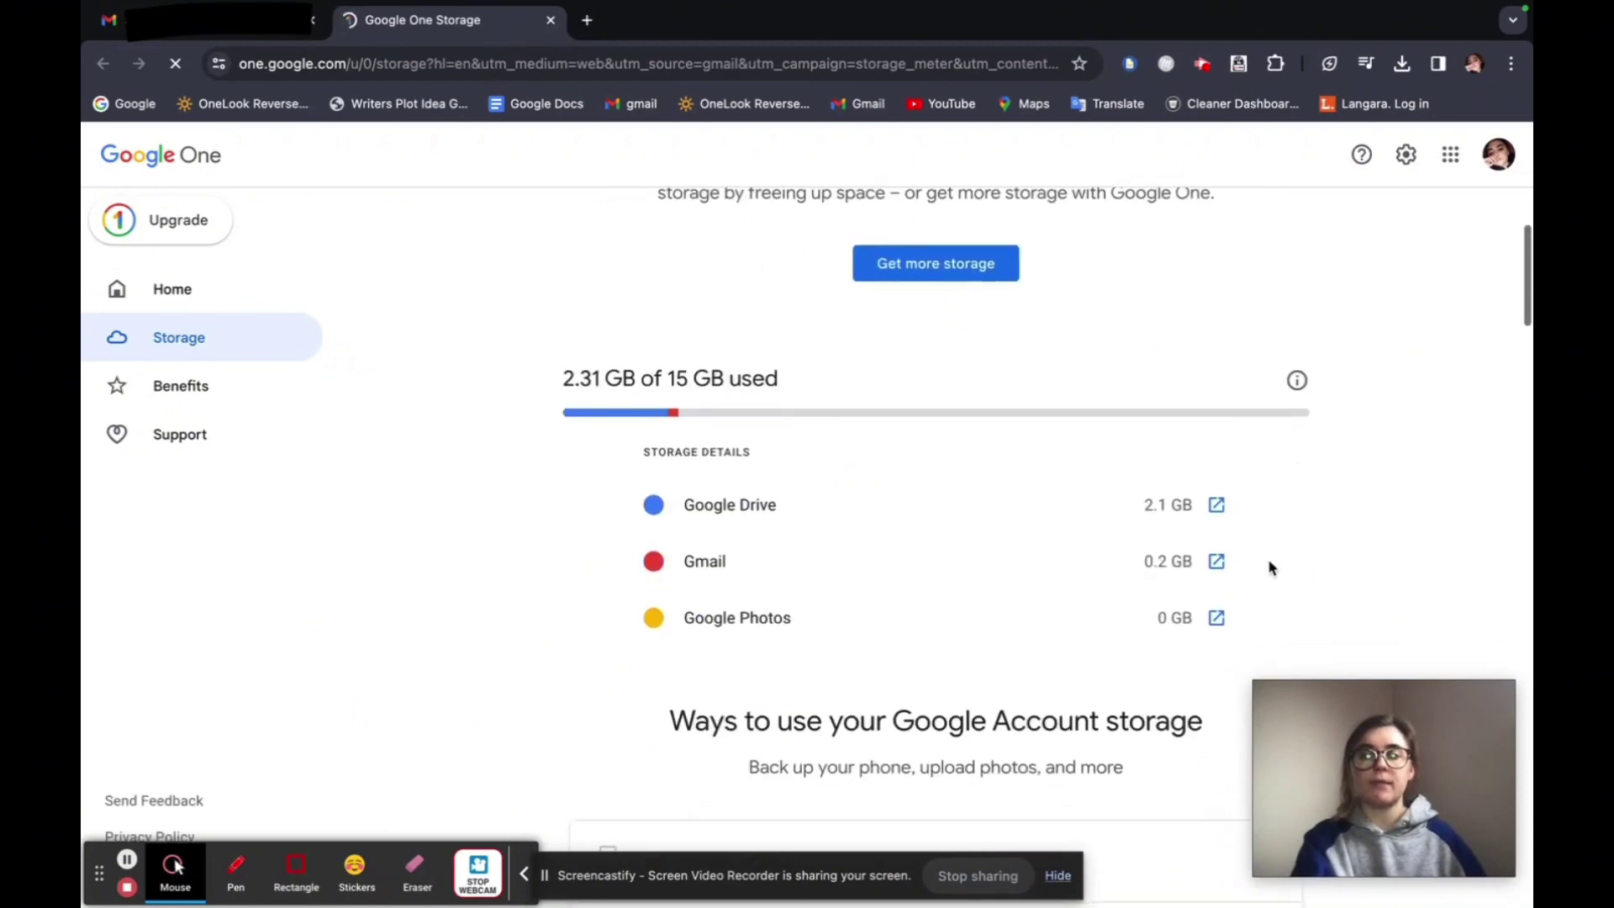
scroll(1270, 568, down, 1)
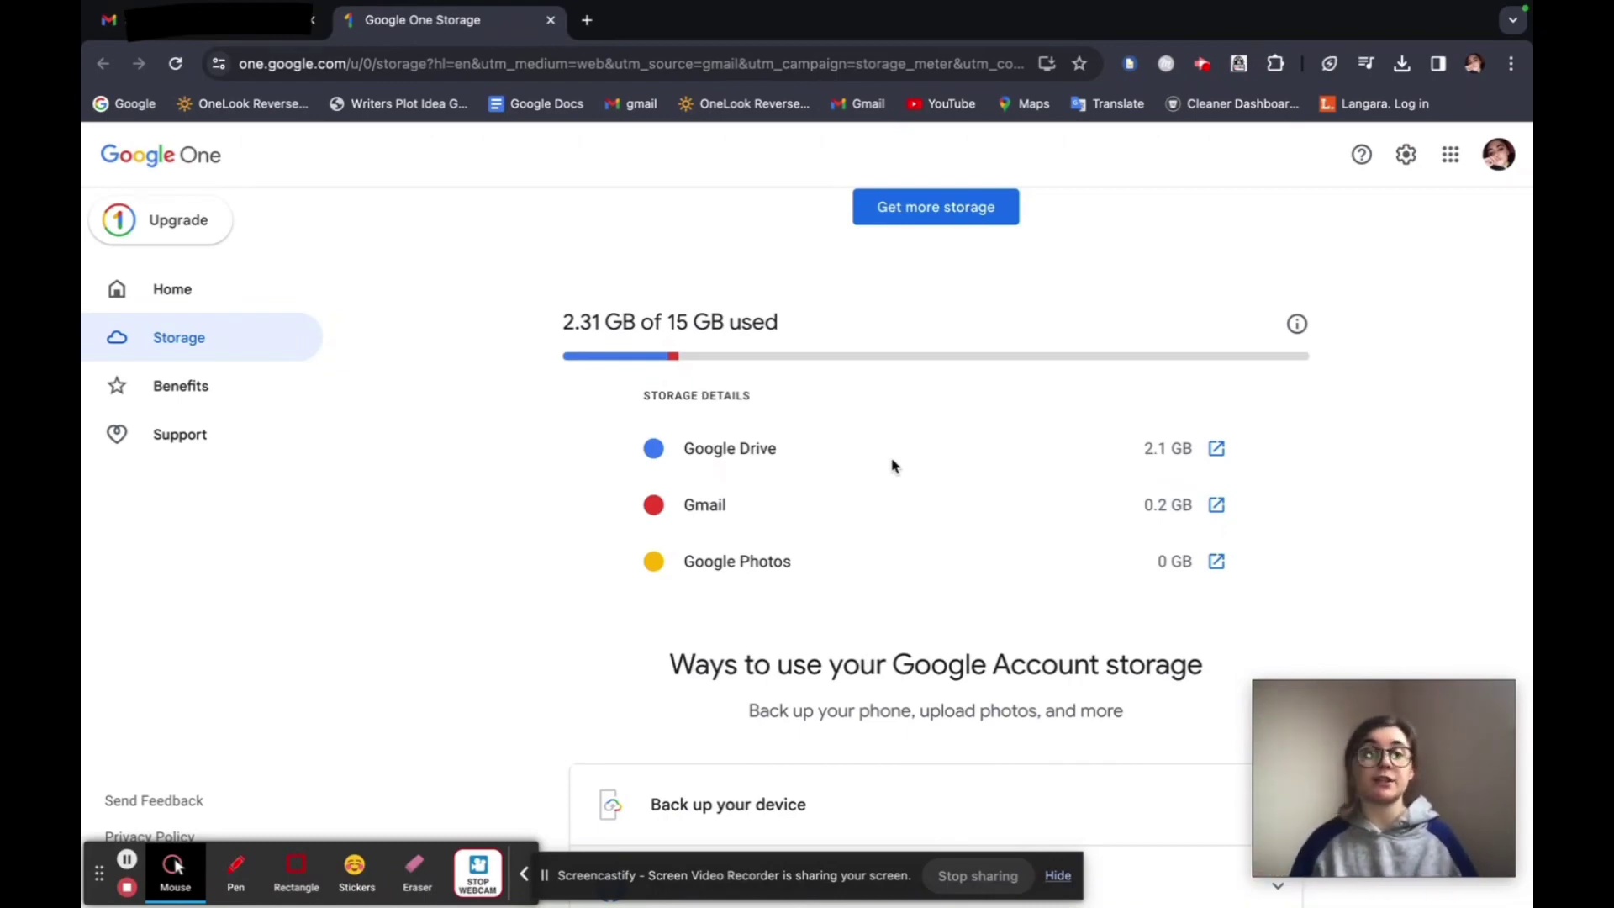
key(alt+Left)
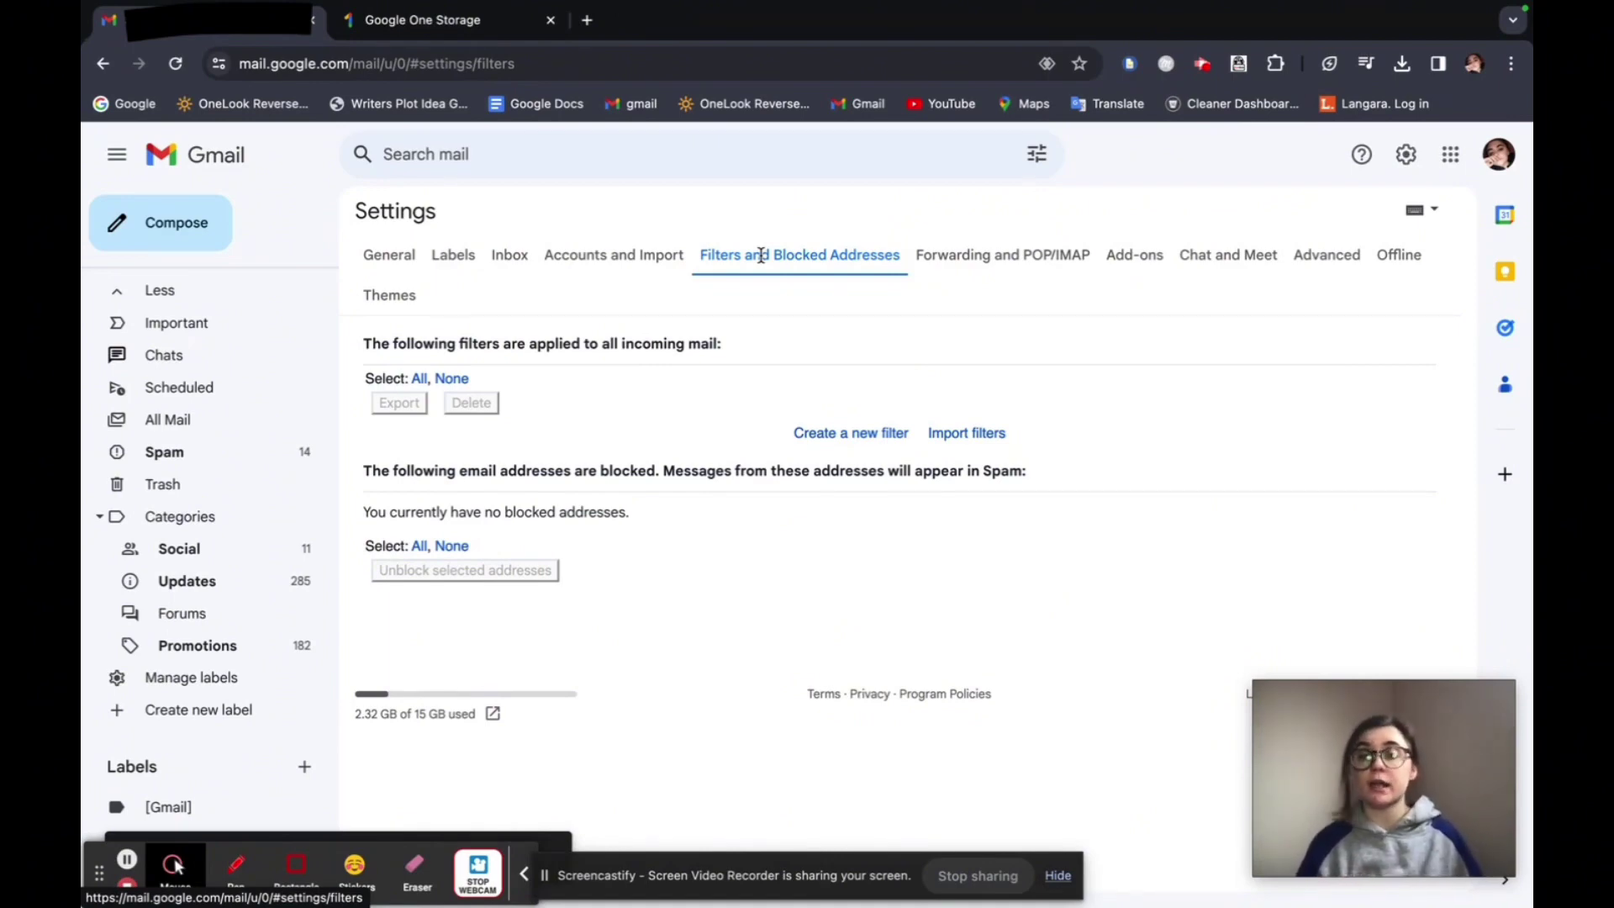
Enable POP for all mail under Forwarding and POP/IMAP and save the change
click(982, 257)
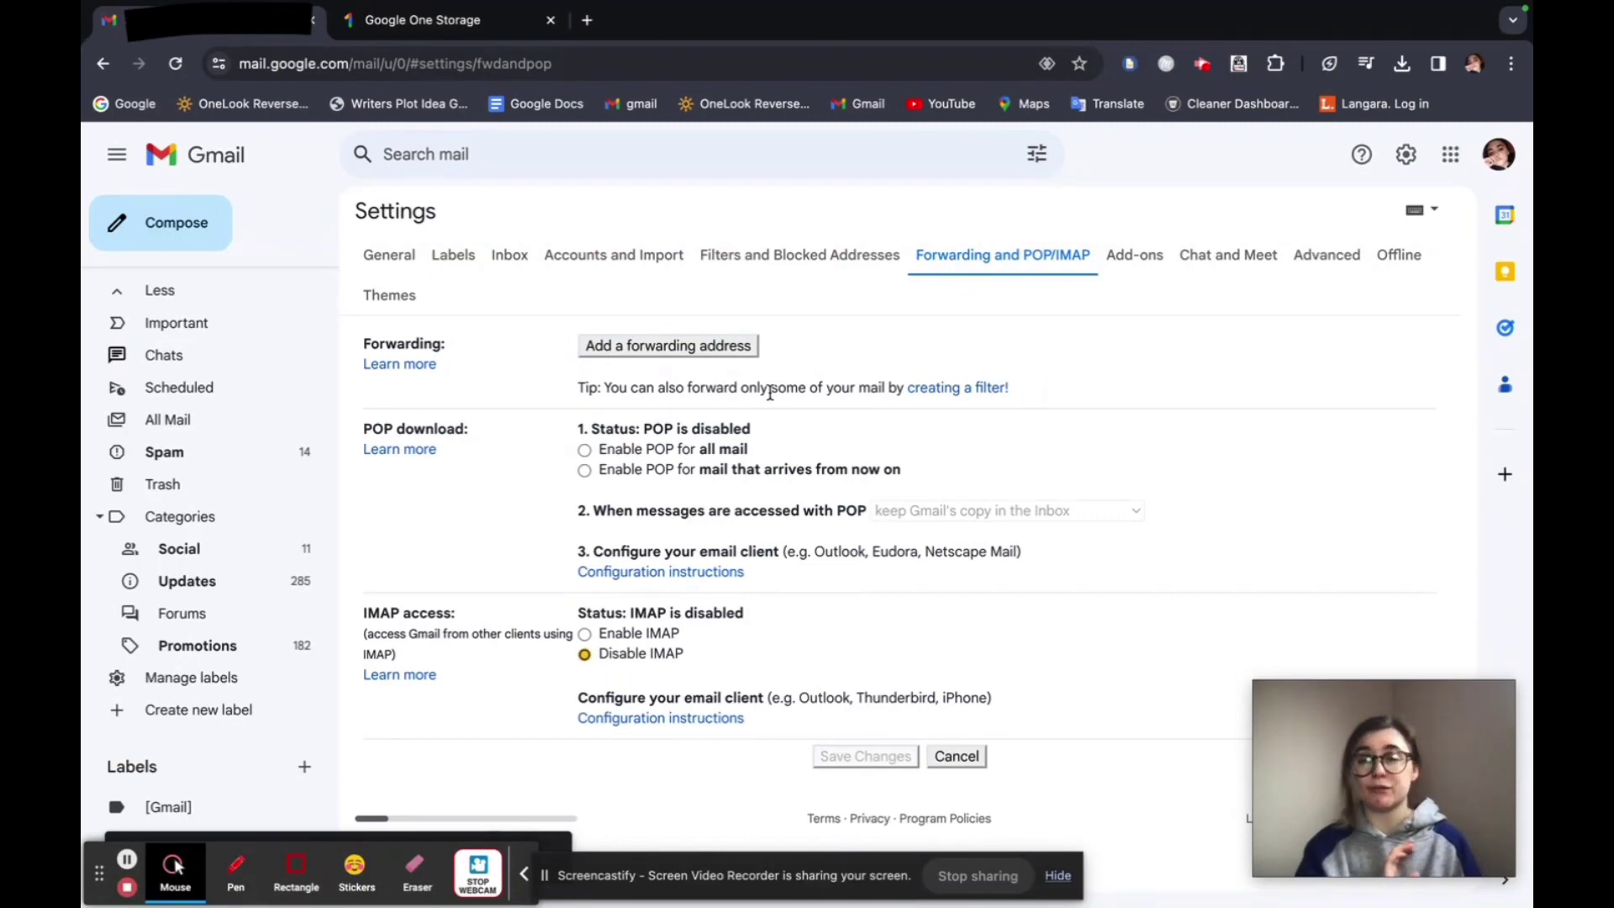
click(585, 450)
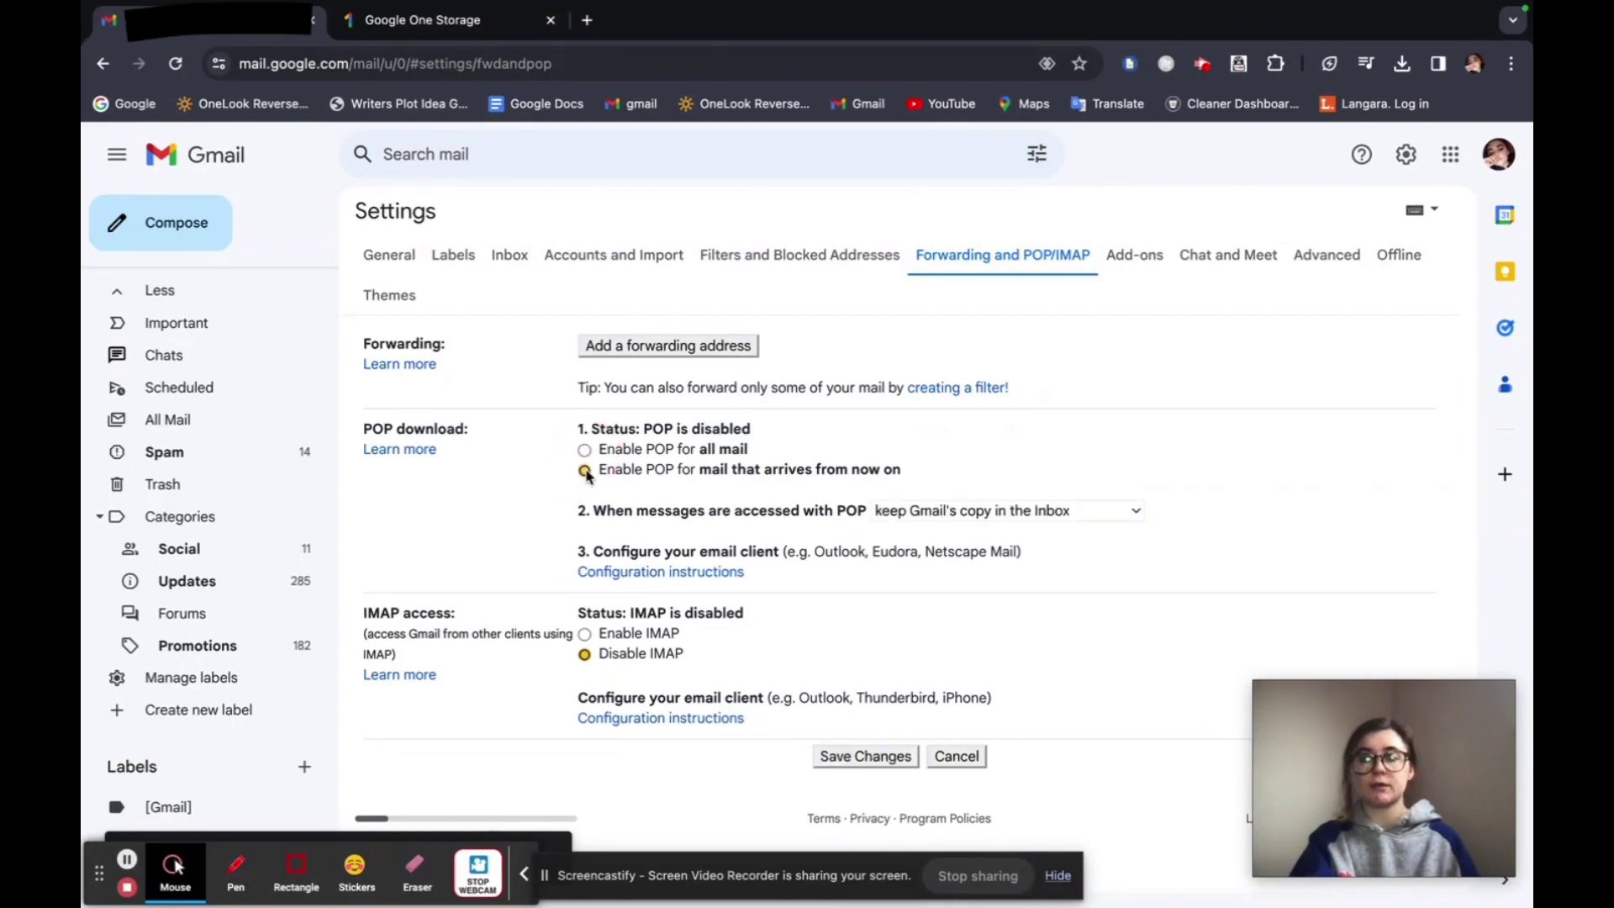
click(962, 761)
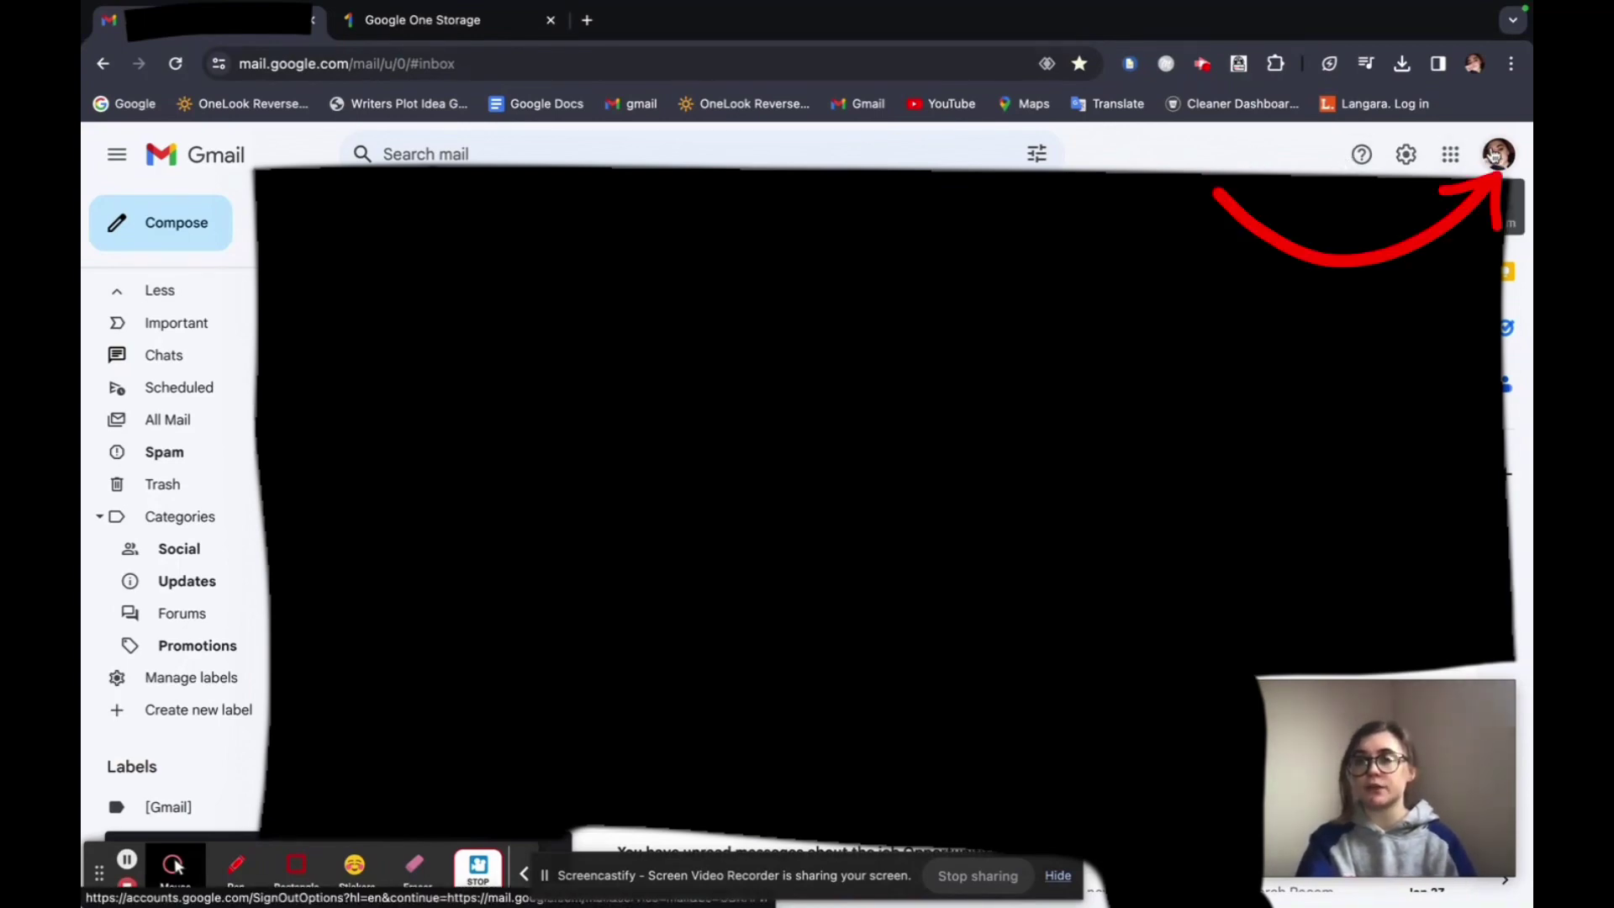
Go to the Security section of the Google Account and scroll to Your devices
click(1495, 156)
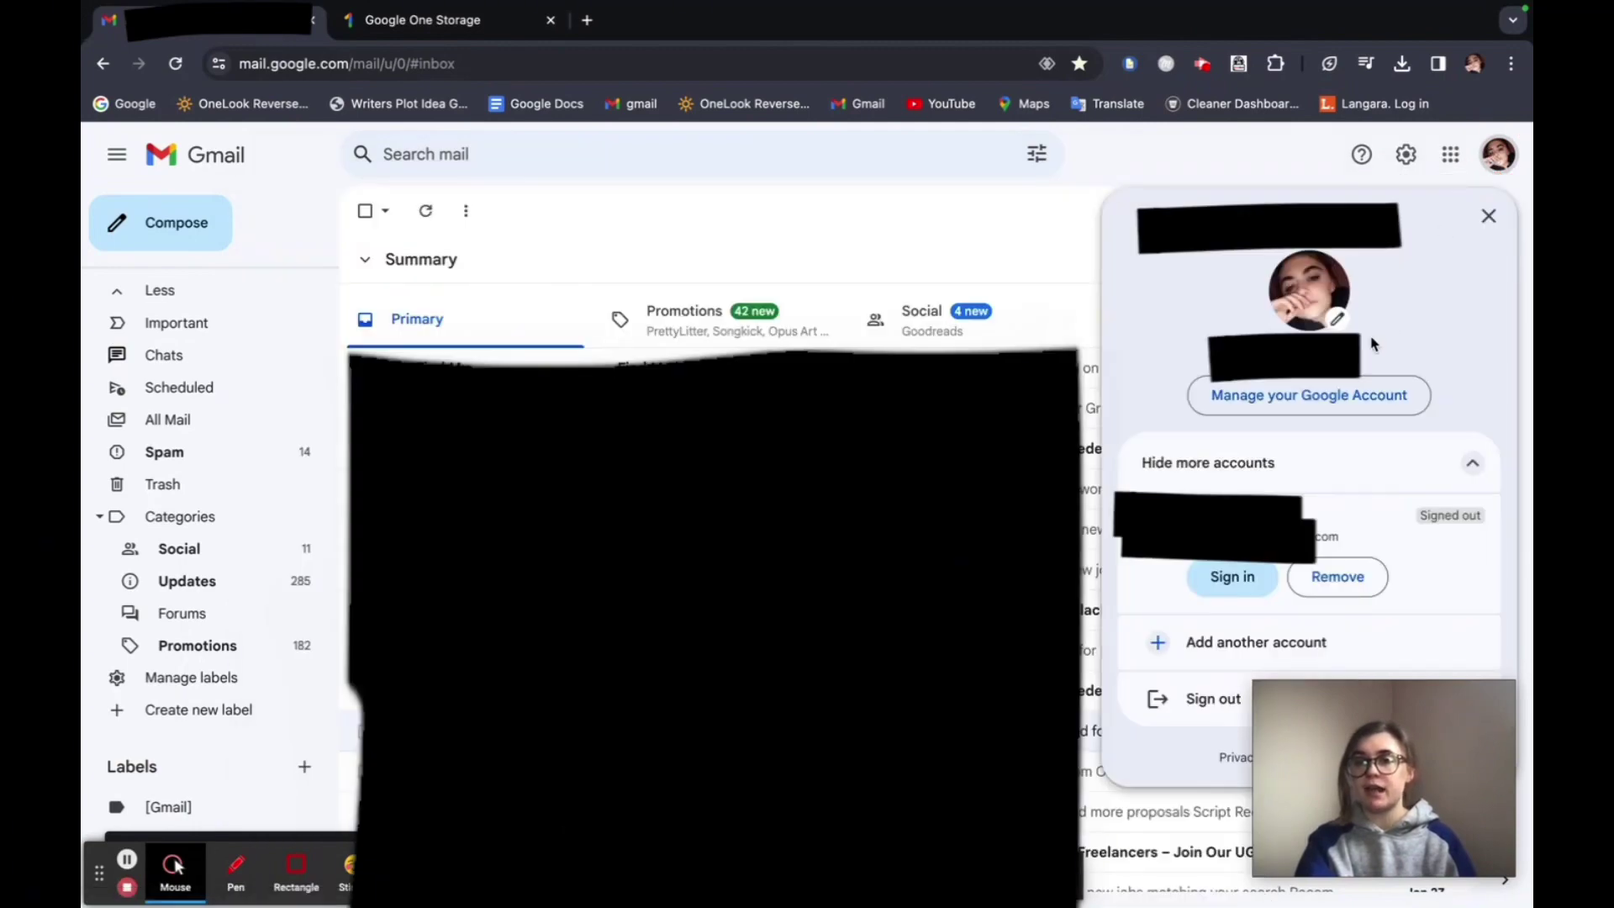
click(1323, 403)
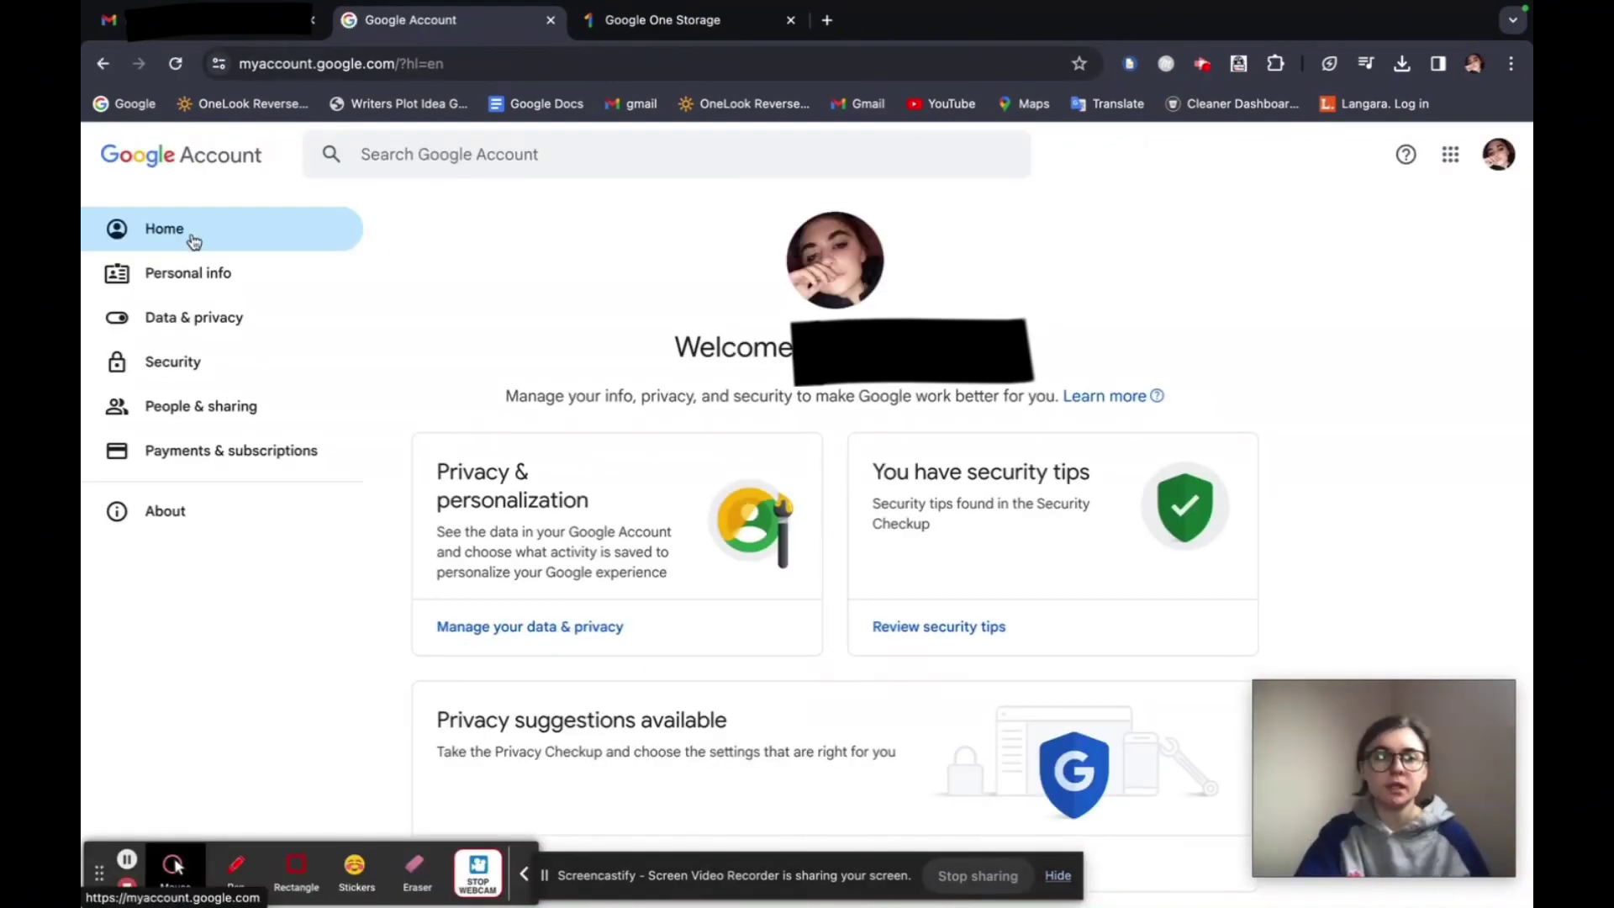
click(173, 363)
scroll(832, 559, down, 6)
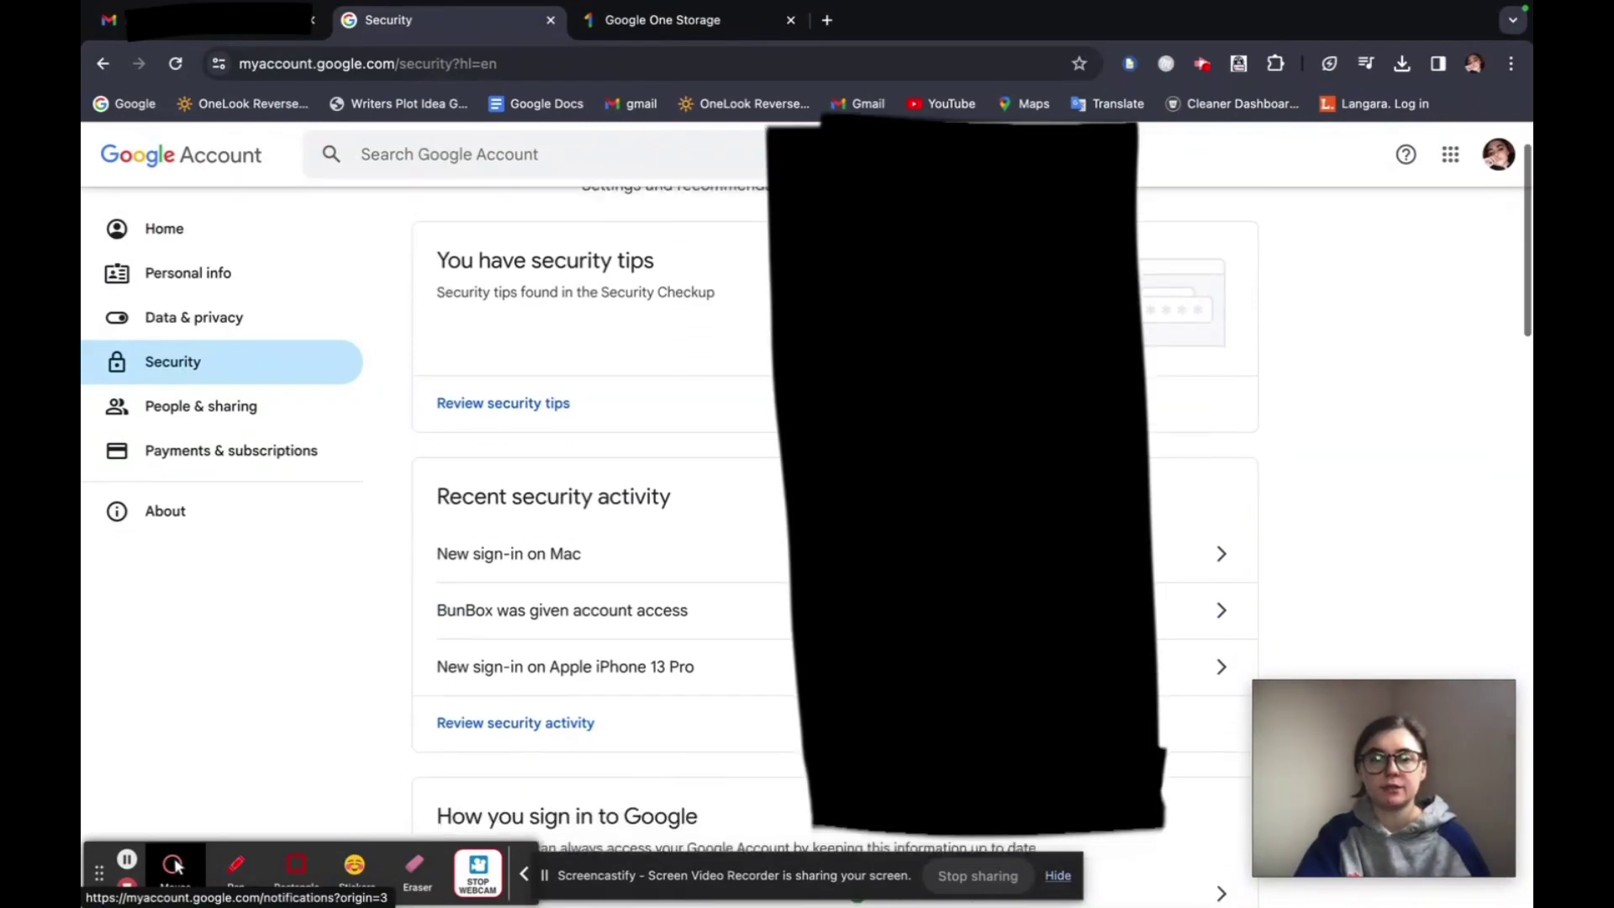
scroll(776, 517, down, 6)
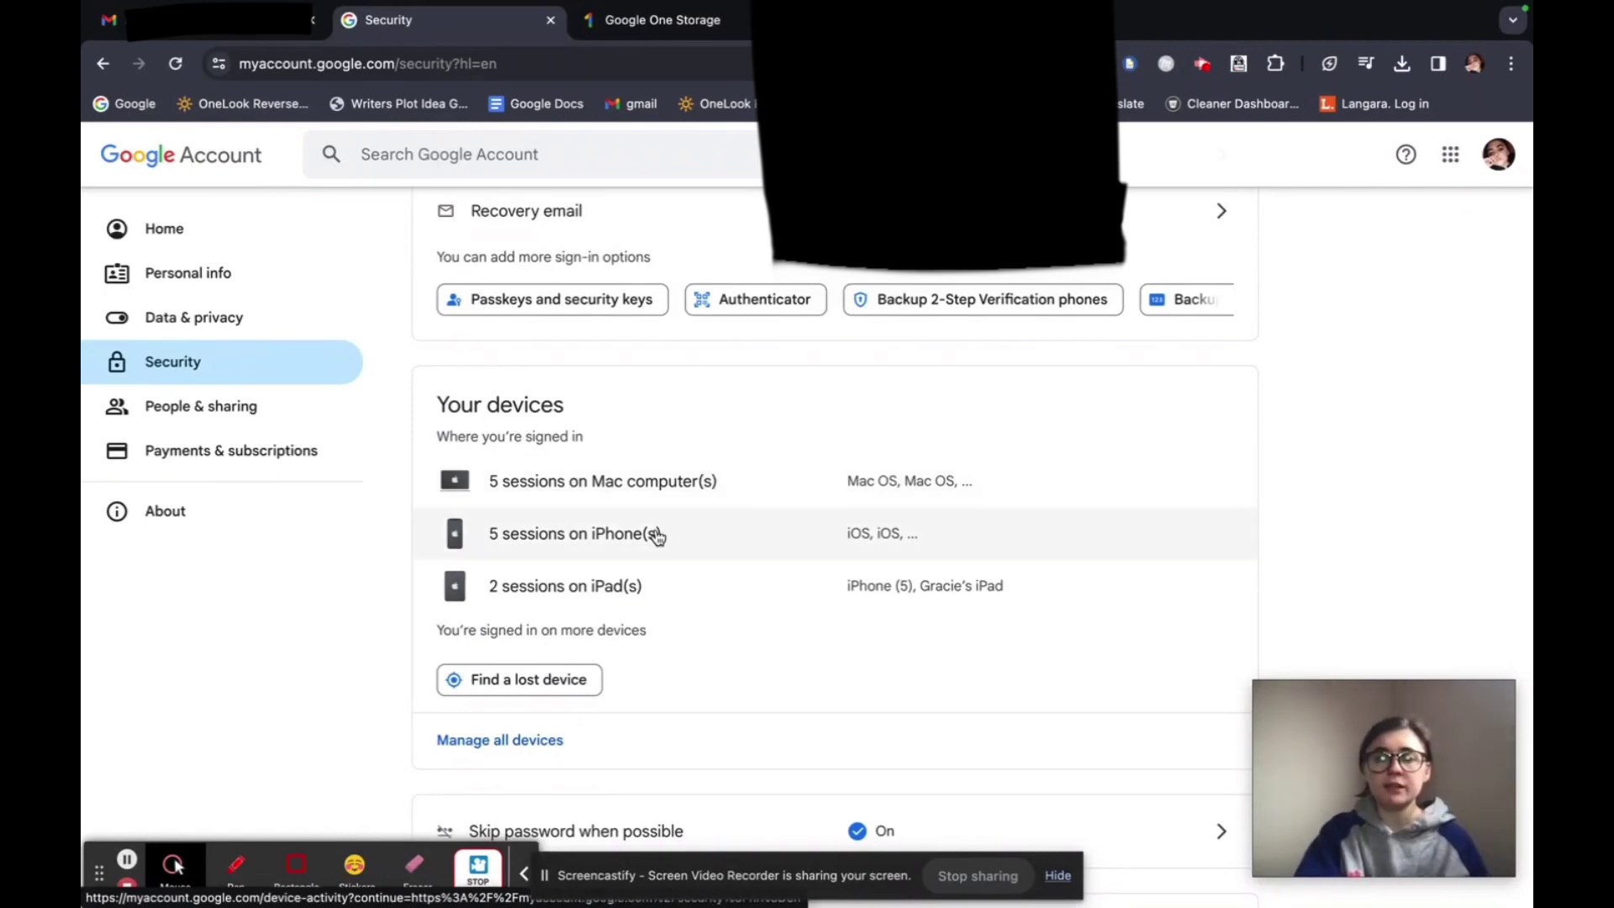
Open the iPhone sessions list and the unknown device's session details
click(606, 552)
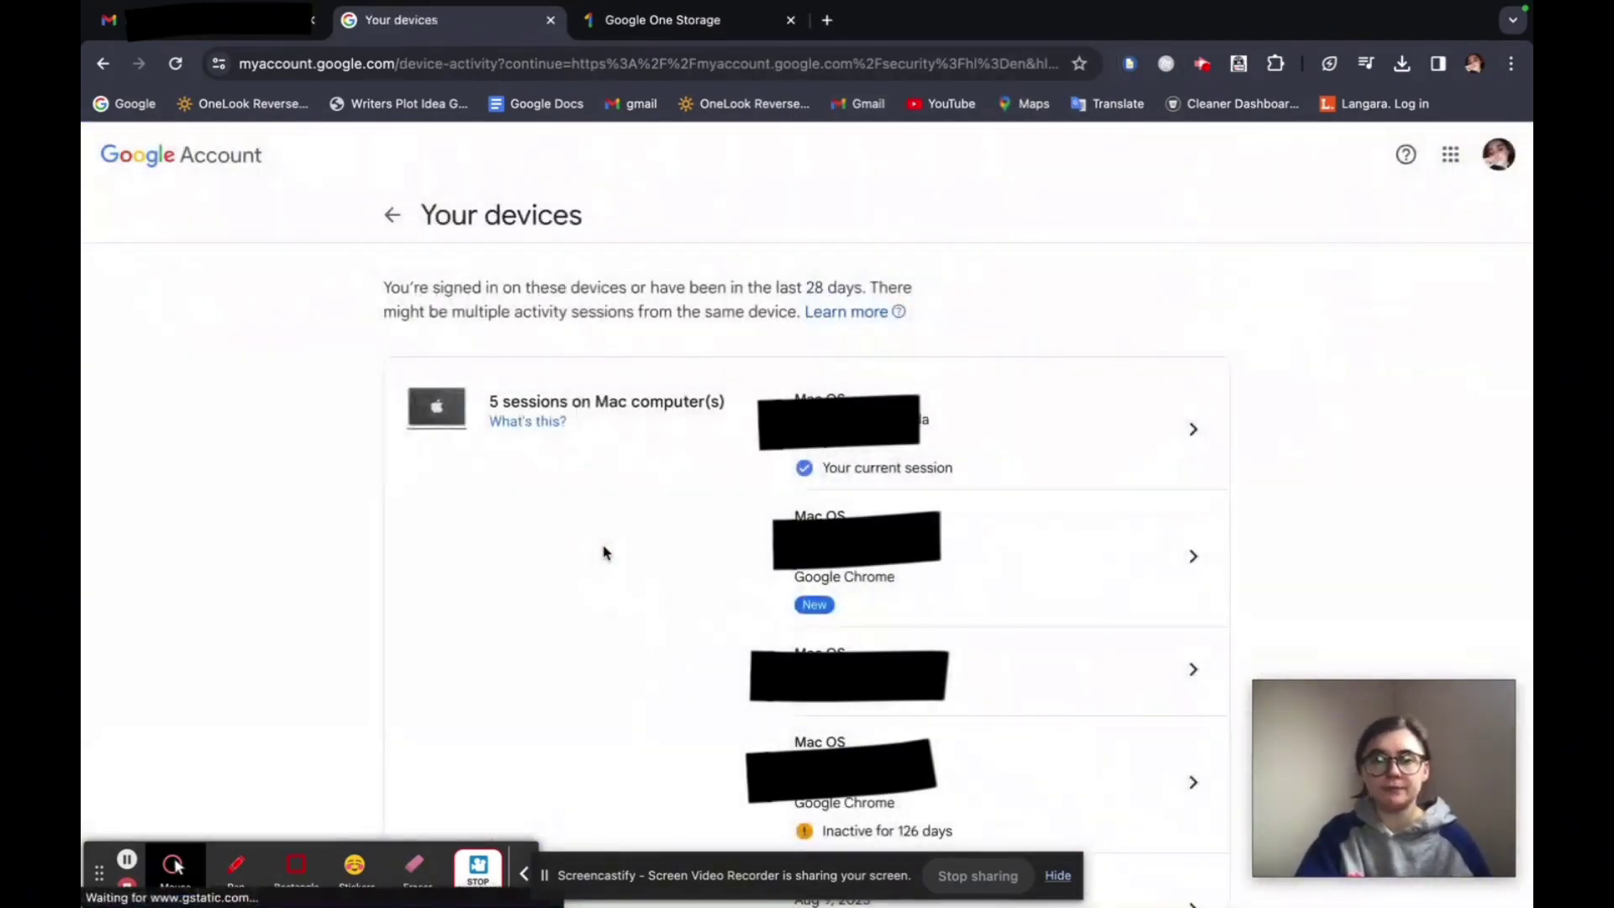
scroll(757, 488, down, 5)
click(908, 421)
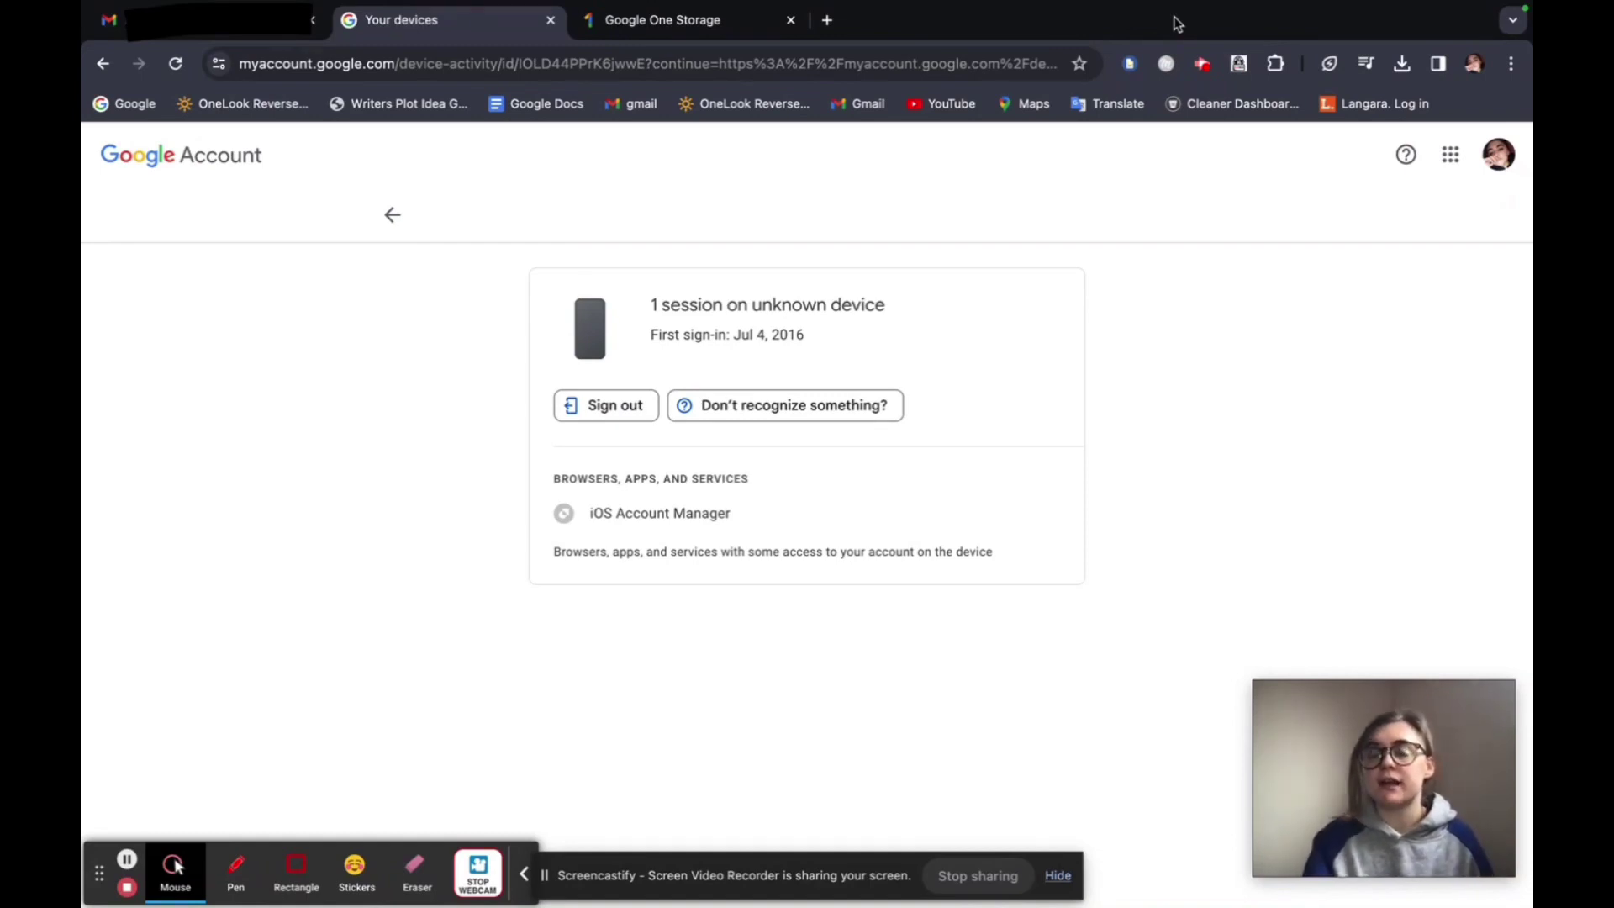
Open macOS Wi-Fi Settings from the menu-bar Wi-Fi icon
mouse_move(1186, 5)
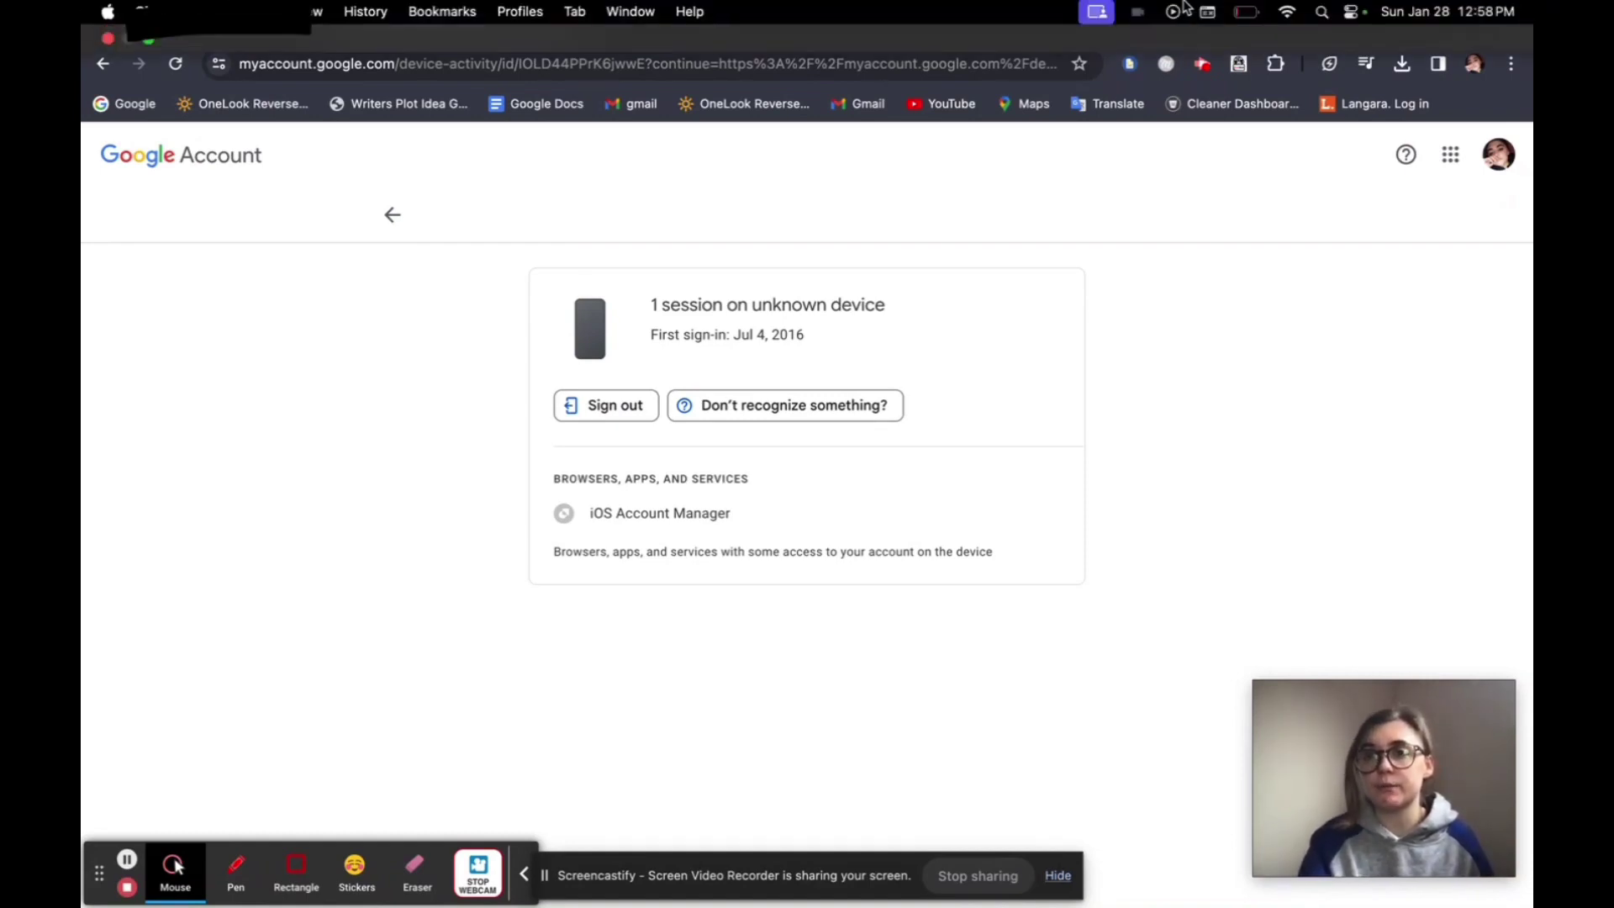
click(1289, 17)
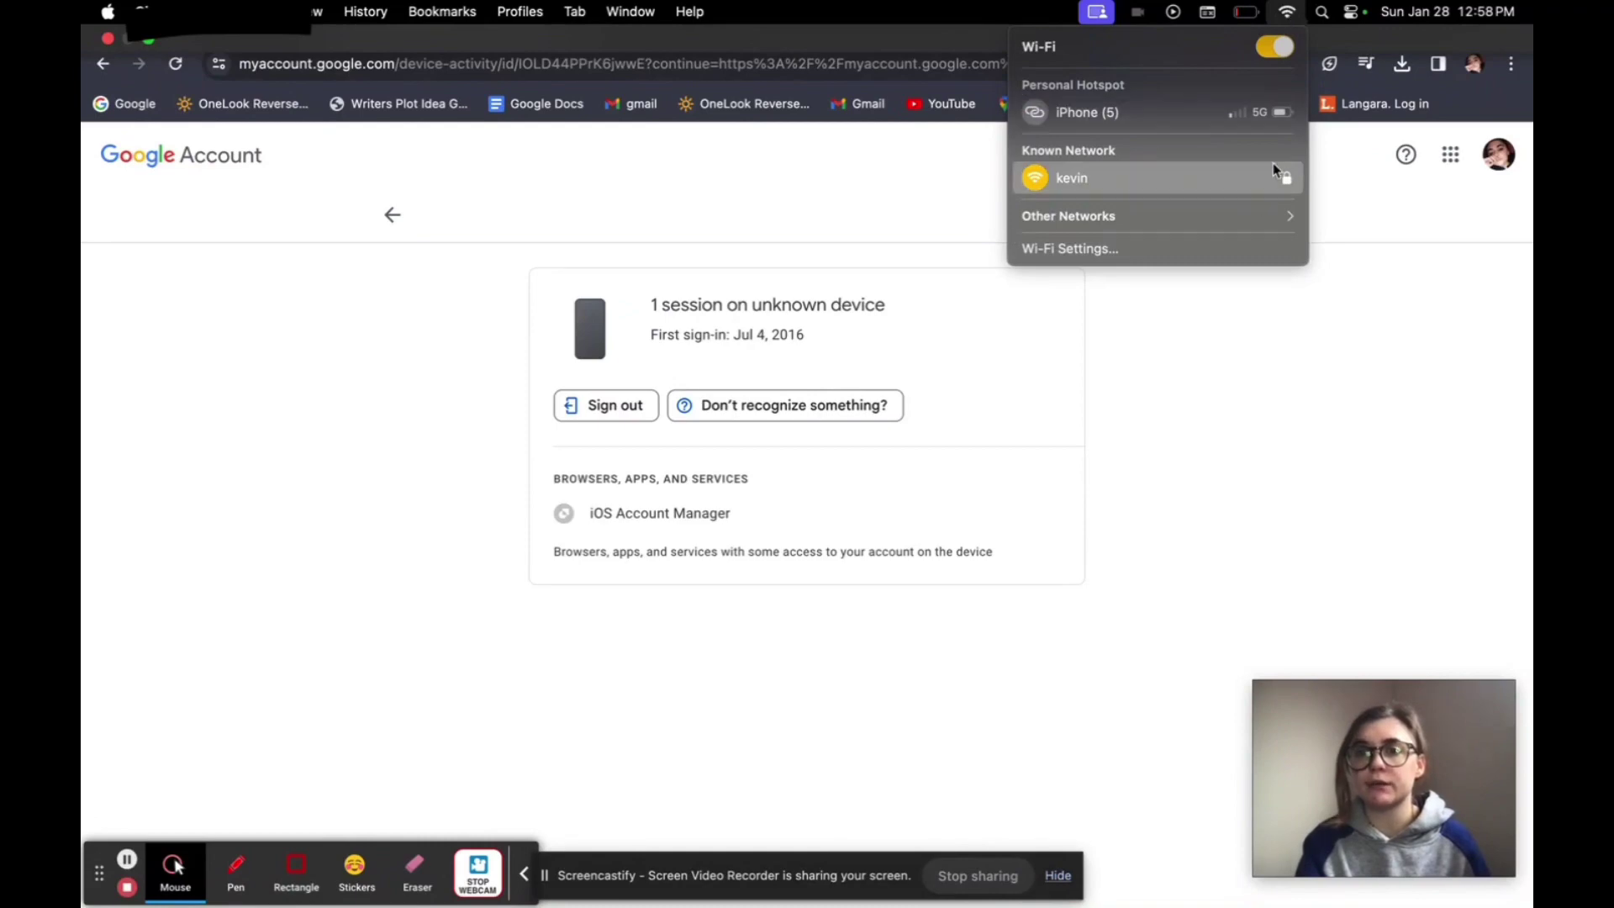
click(1096, 249)
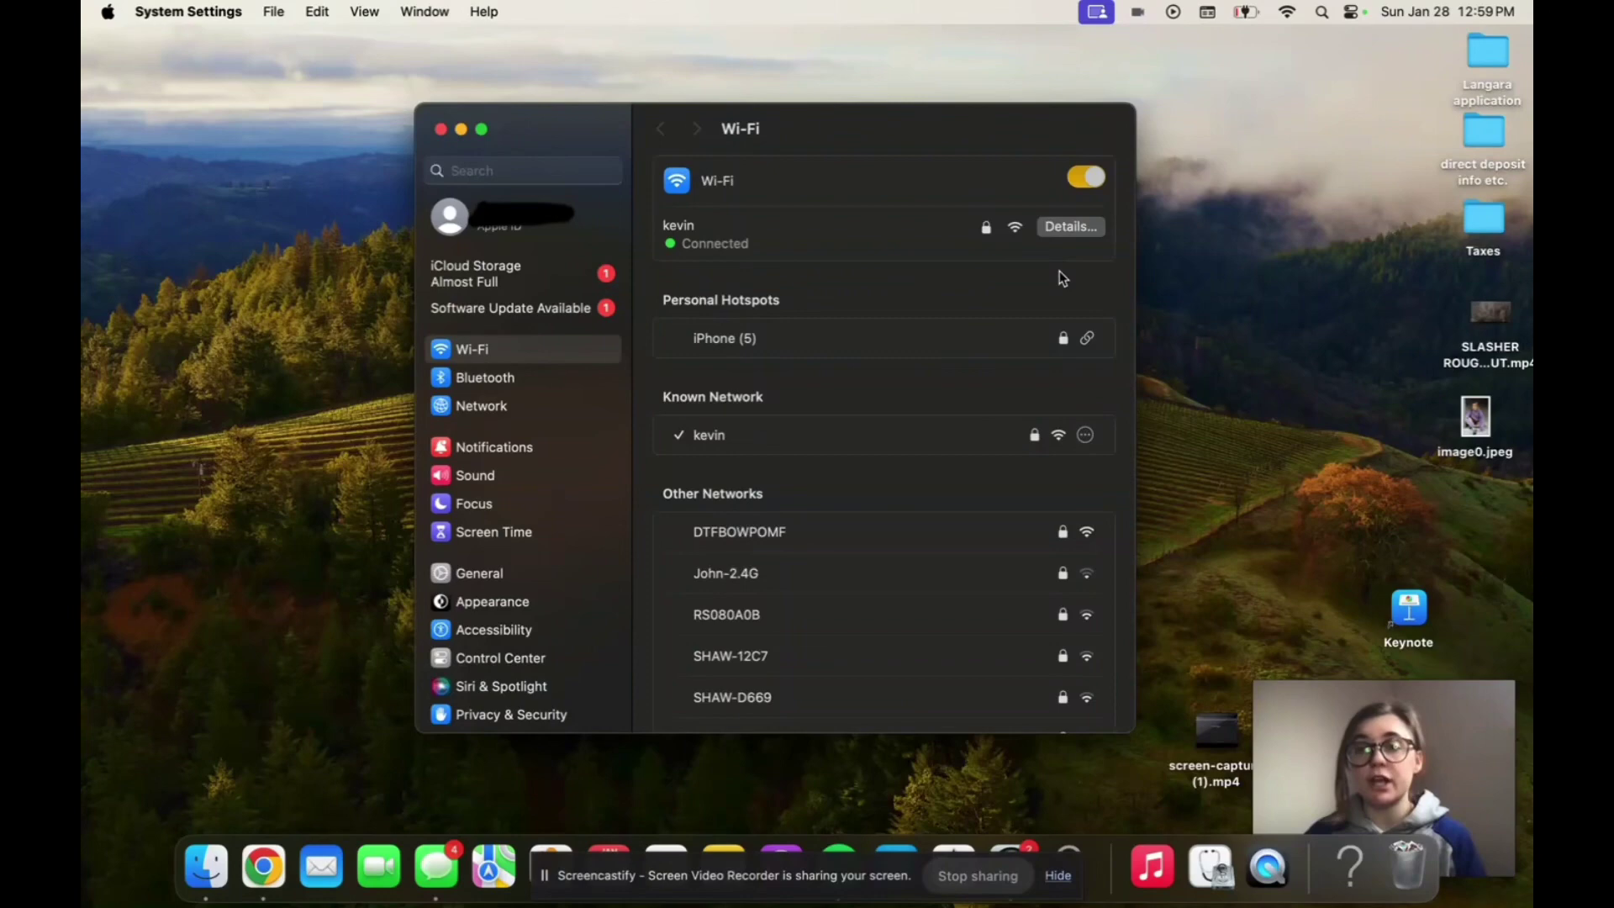
View the kevin network's details, then close them with OK
click(1074, 228)
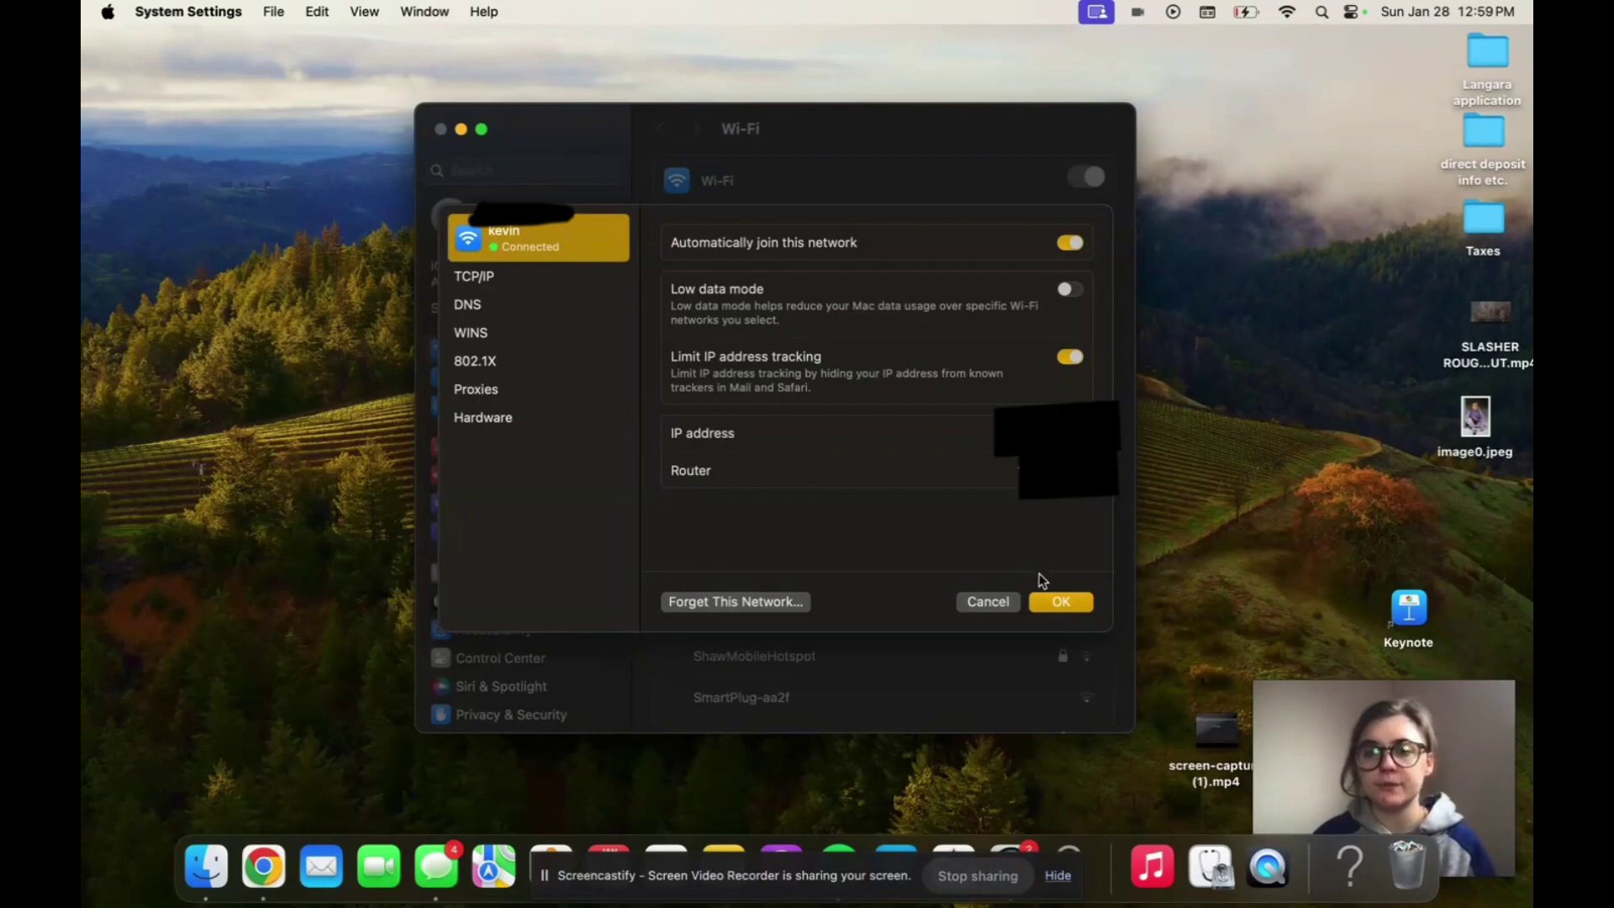
click(1063, 603)
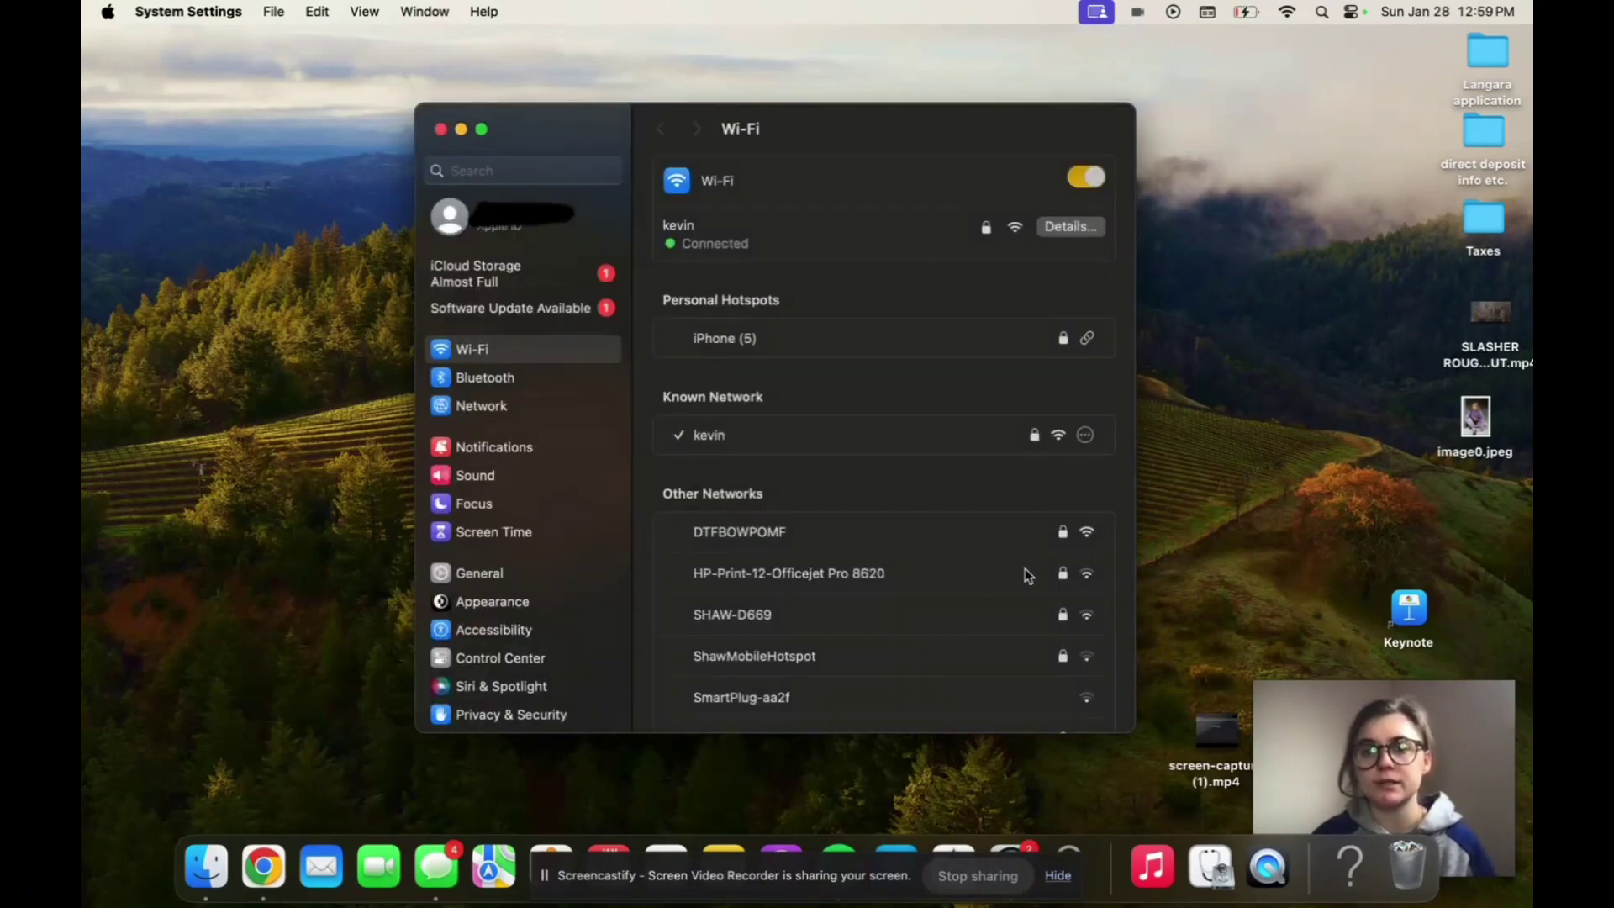
scroll(1009, 211, down, 1)
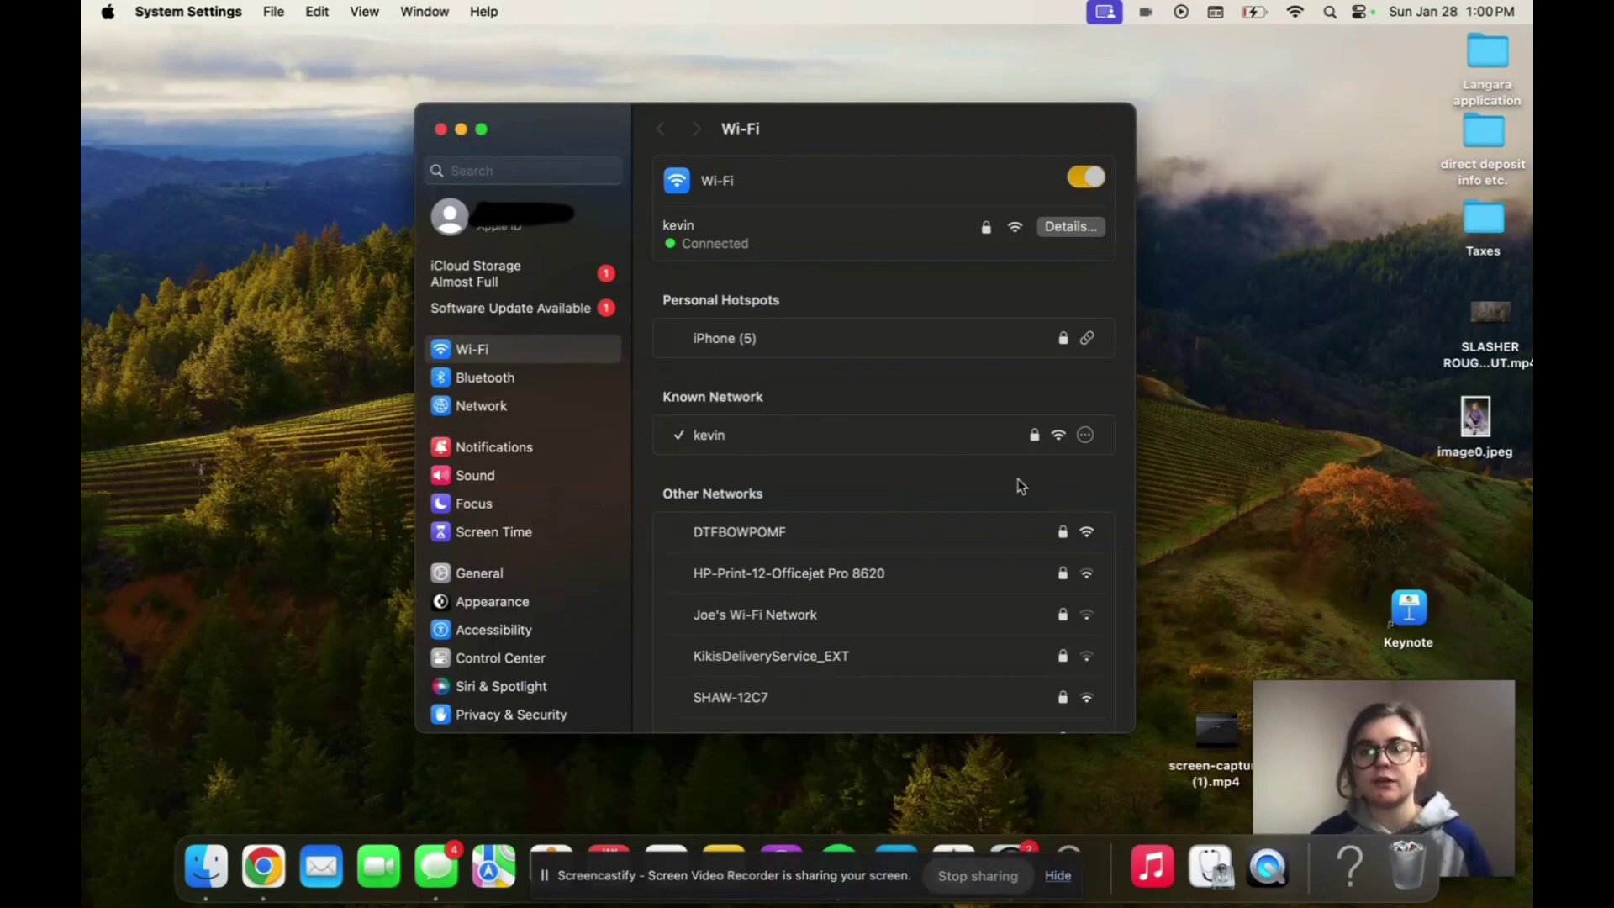
Check the kevin network's options menu, close it, and scroll through the nearby networks
click(1086, 436)
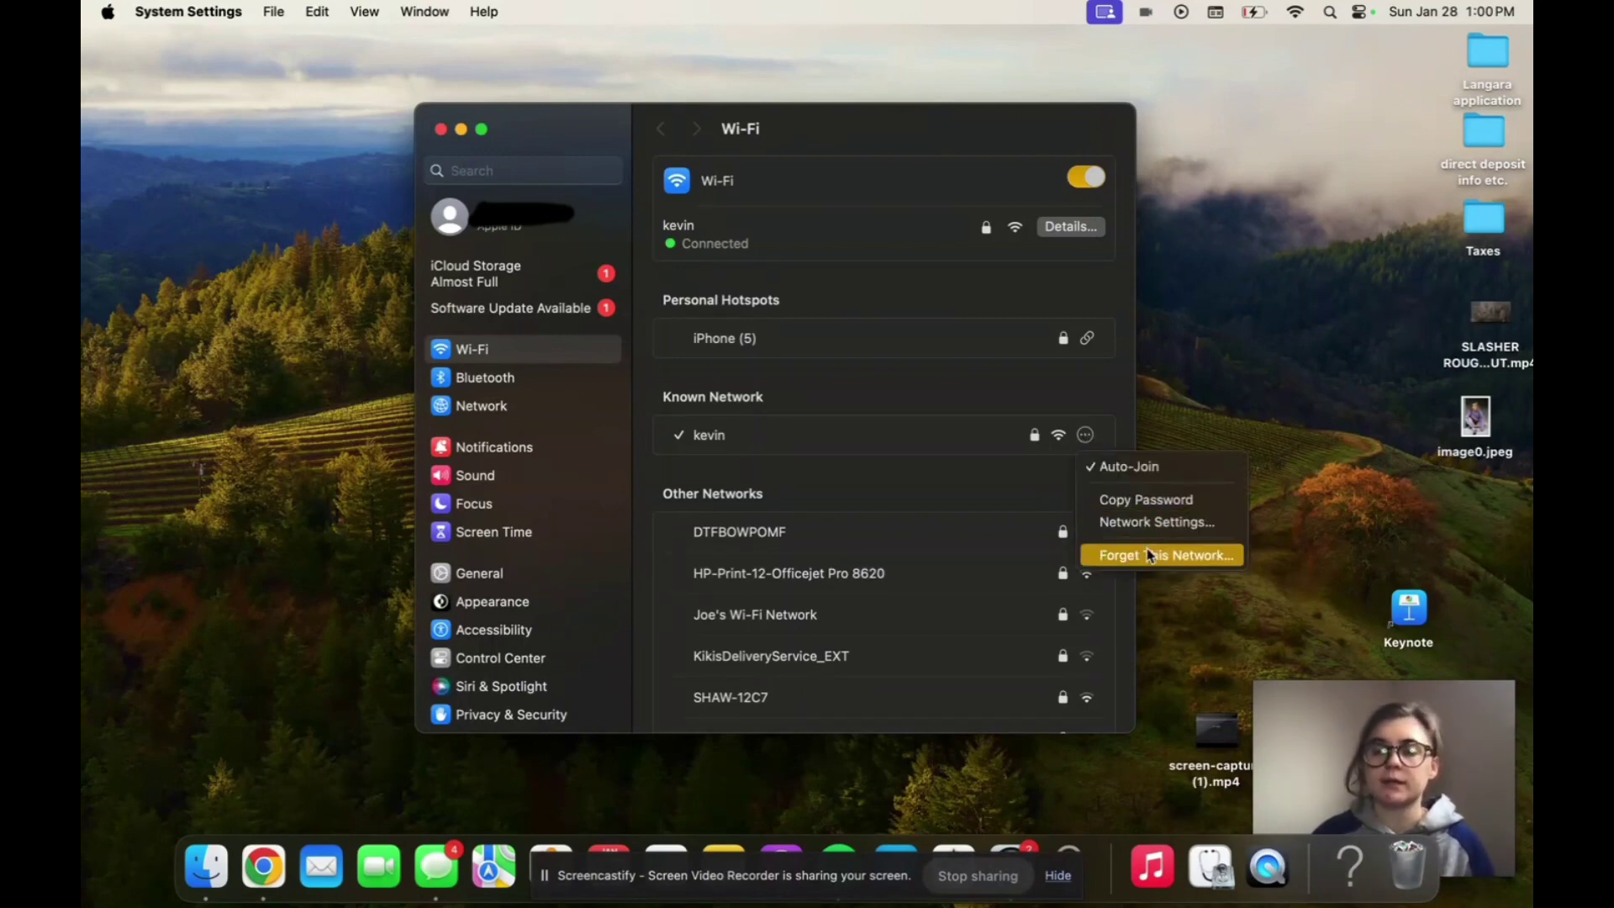
click(989, 499)
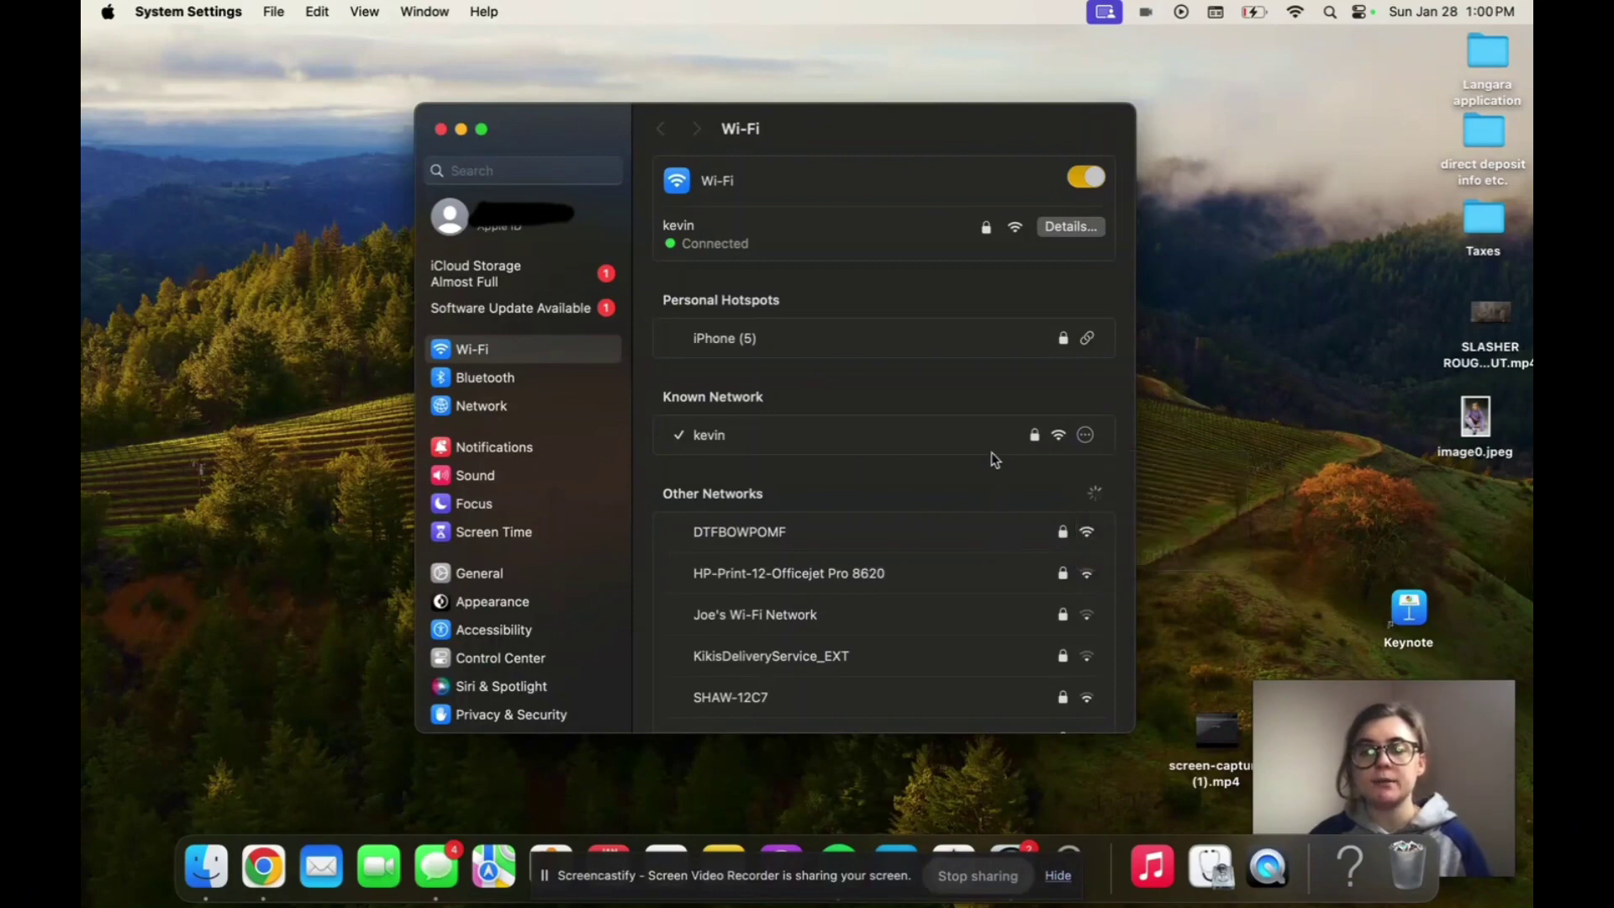
scroll(991, 452, down, 1)
scroll(819, 520, down, 10)
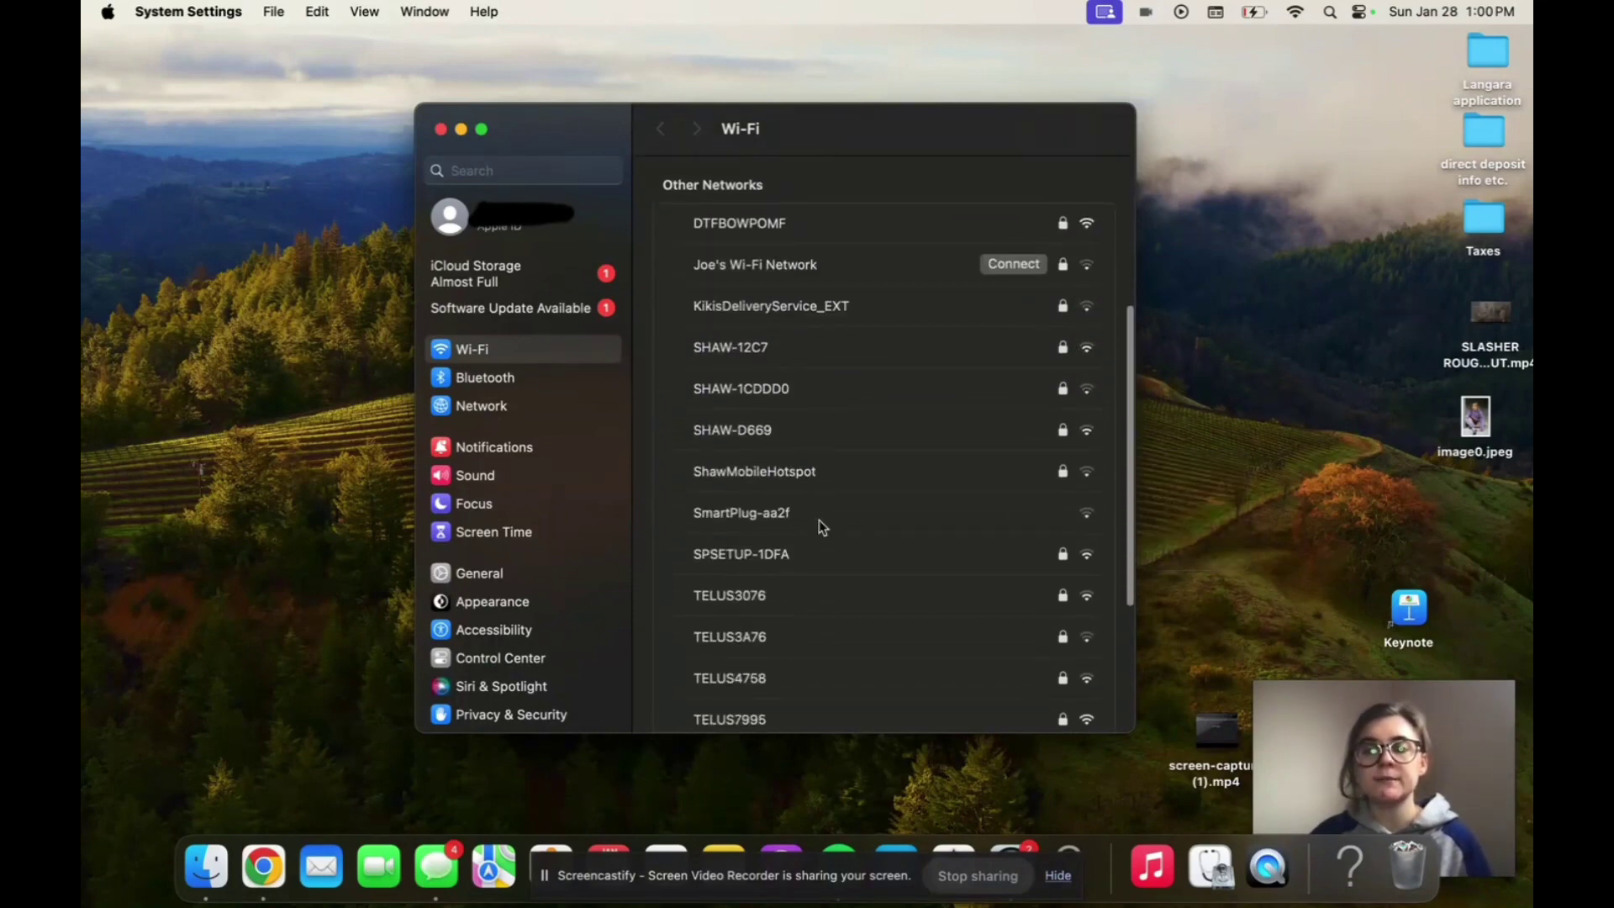
scroll(819, 519, up, 3)
scroll(819, 520, up, 3)
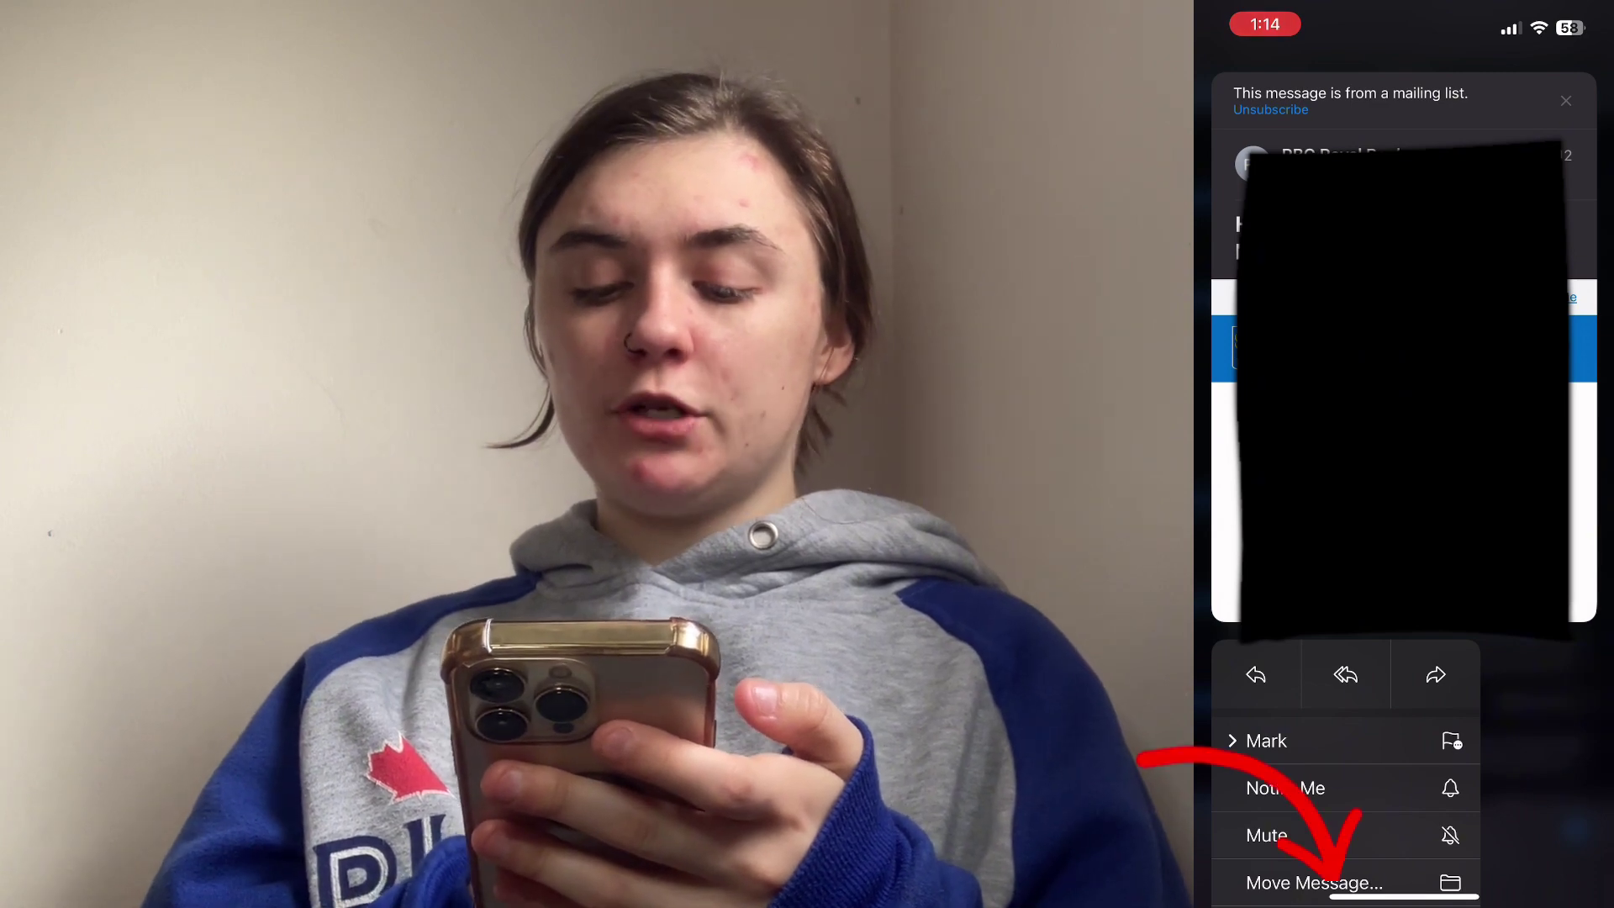
Open Move Message for the Junk message, view the Gmail mailbox picker, then leave without moving it
click(1314, 882)
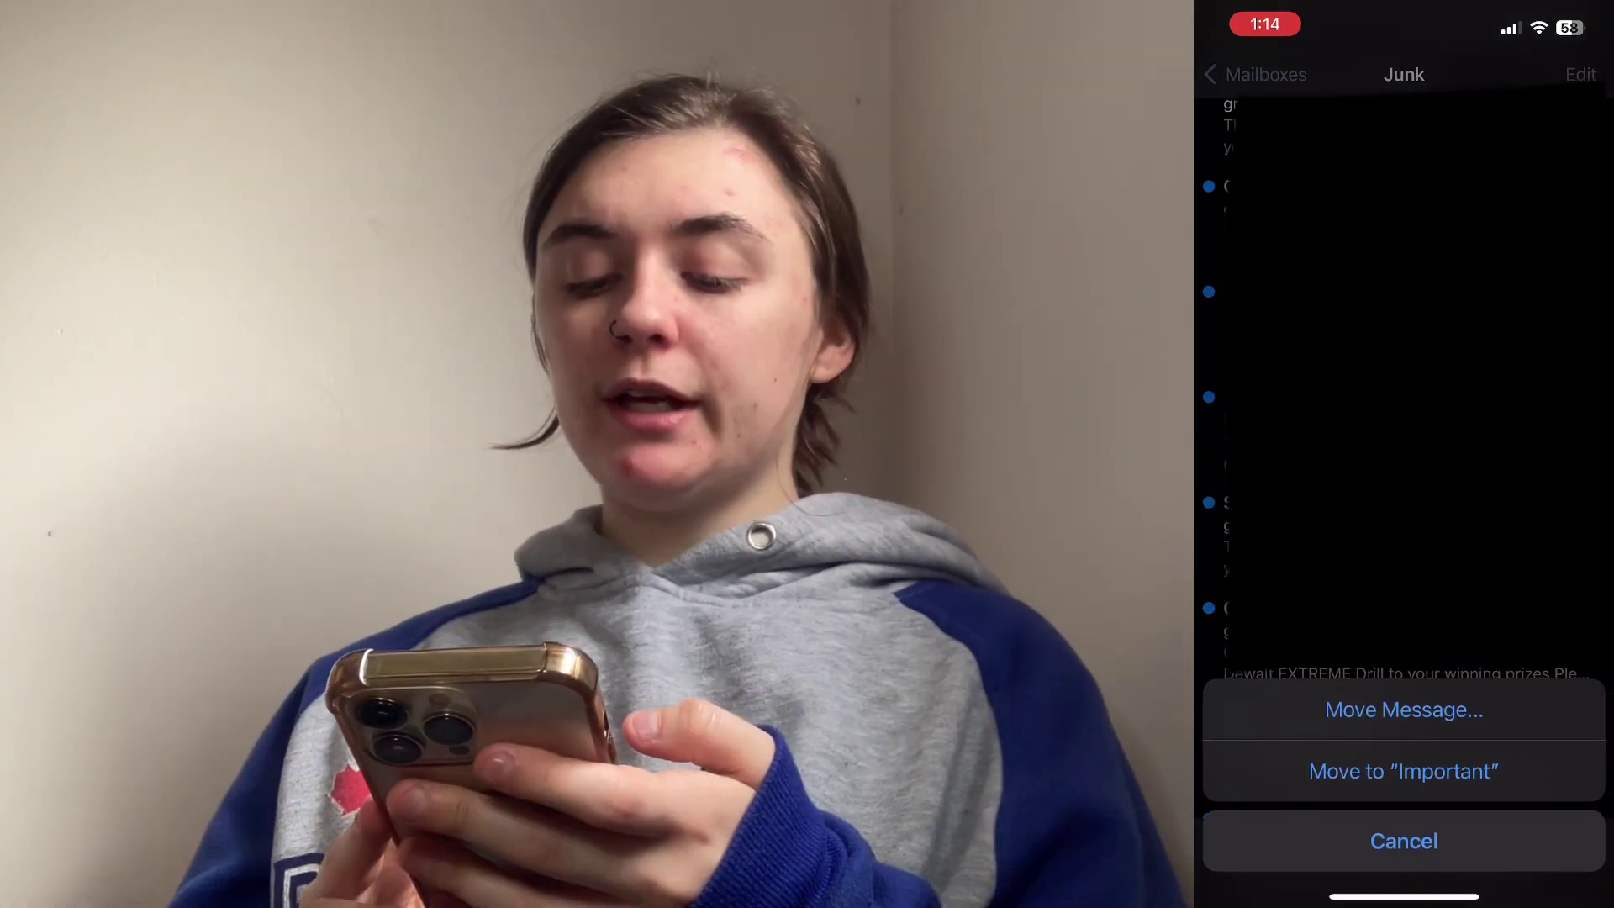
click(1404, 710)
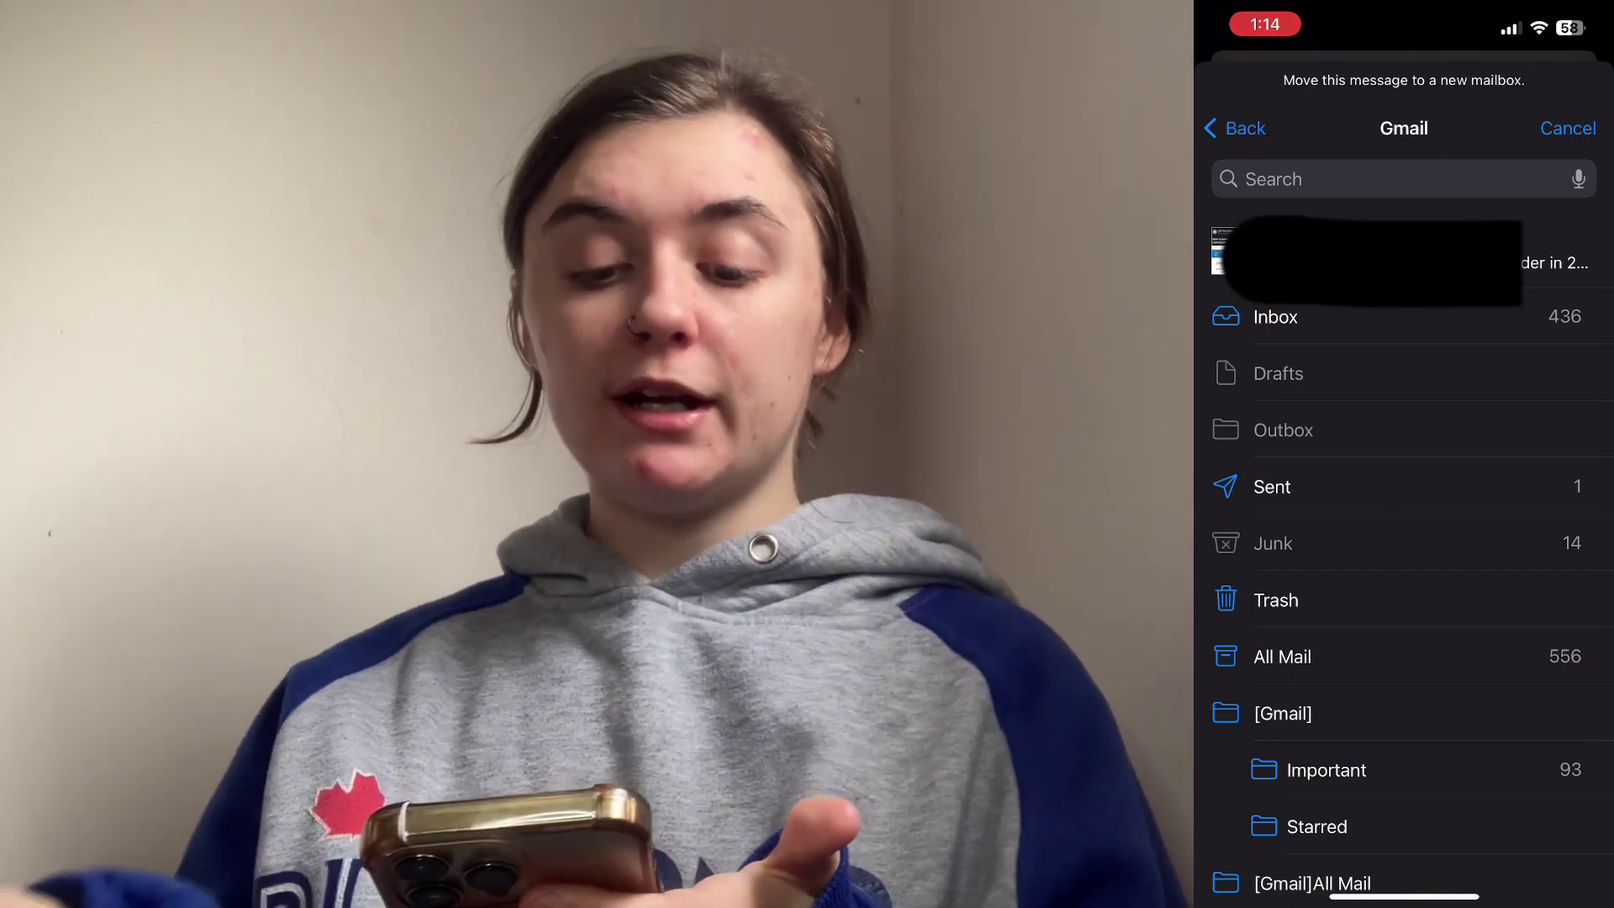
click(1276, 316)
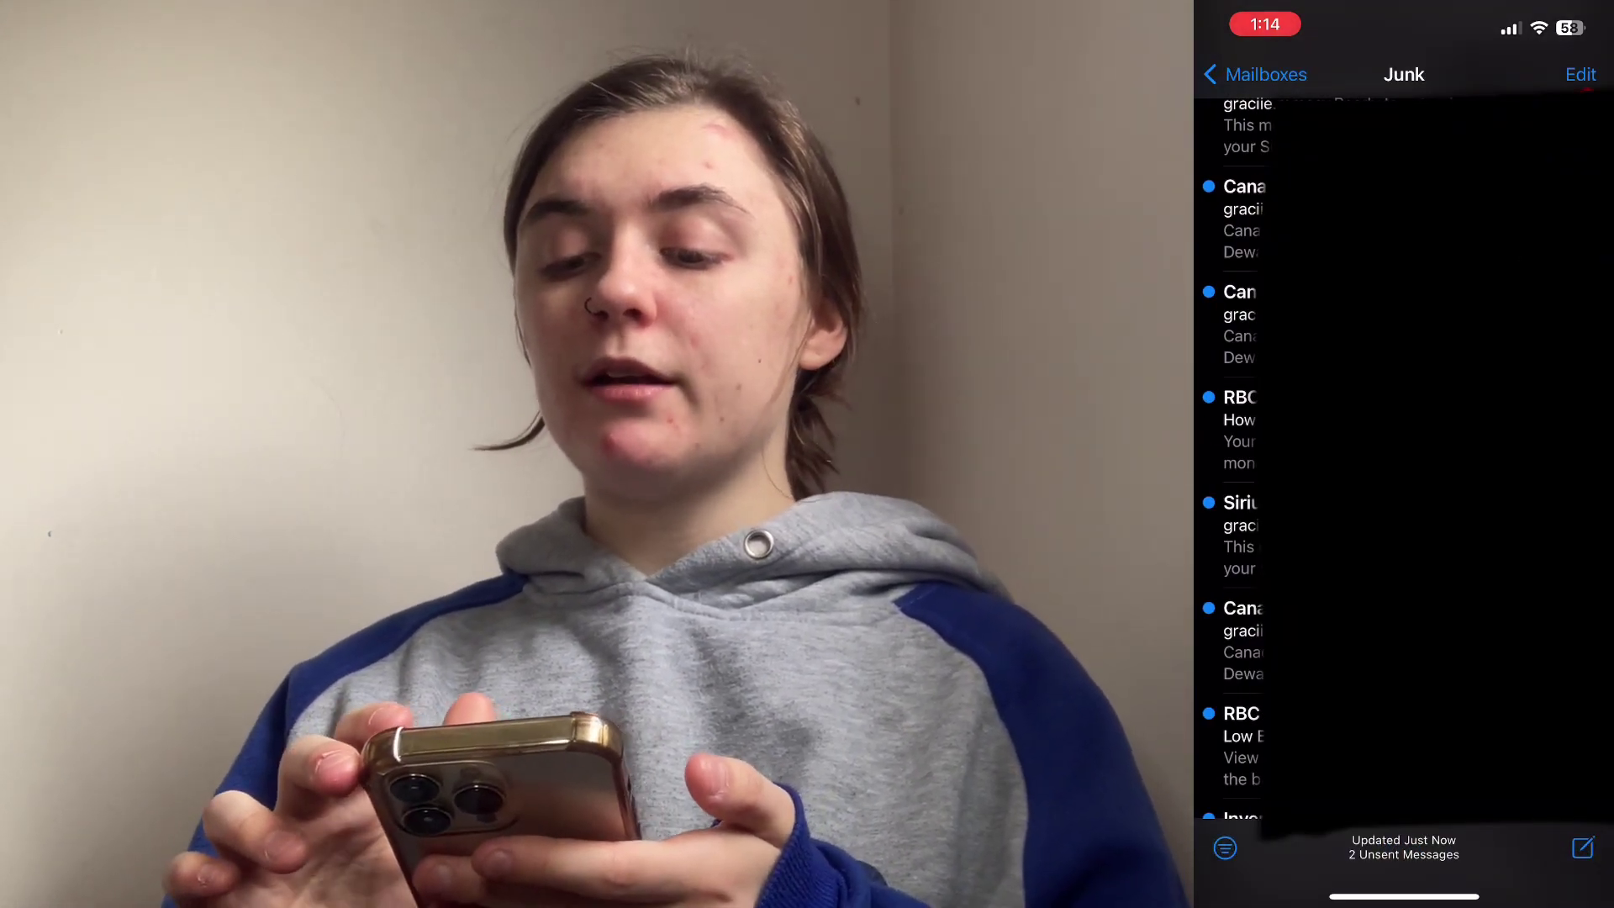
Select the fourth message in Junk and move it back to the Inbox
click(1580, 74)
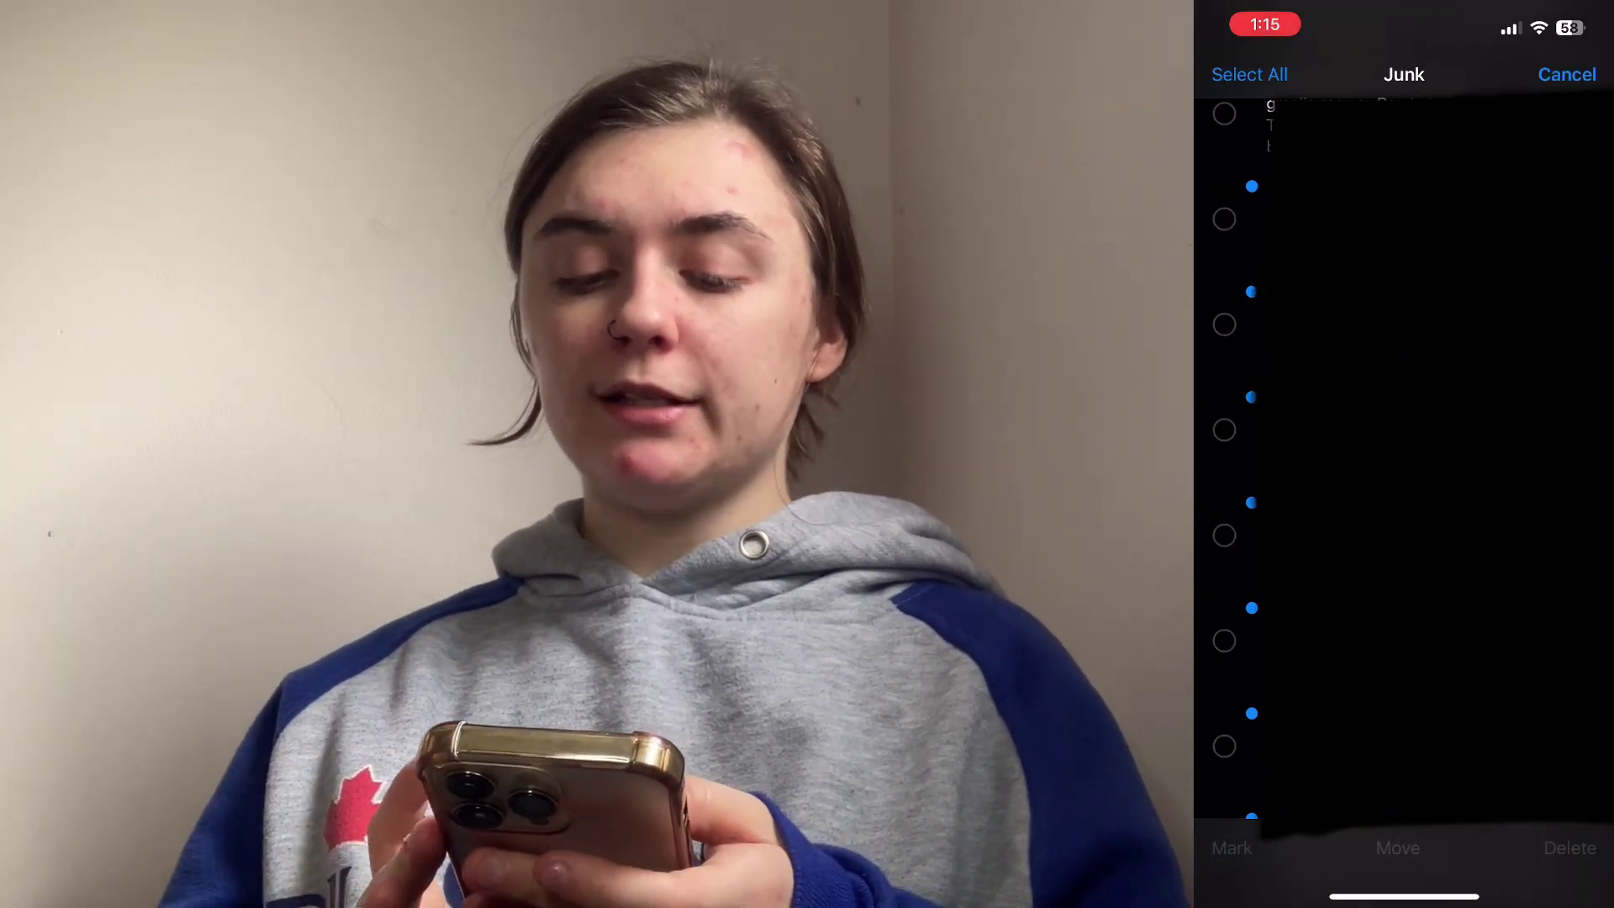
click(1224, 430)
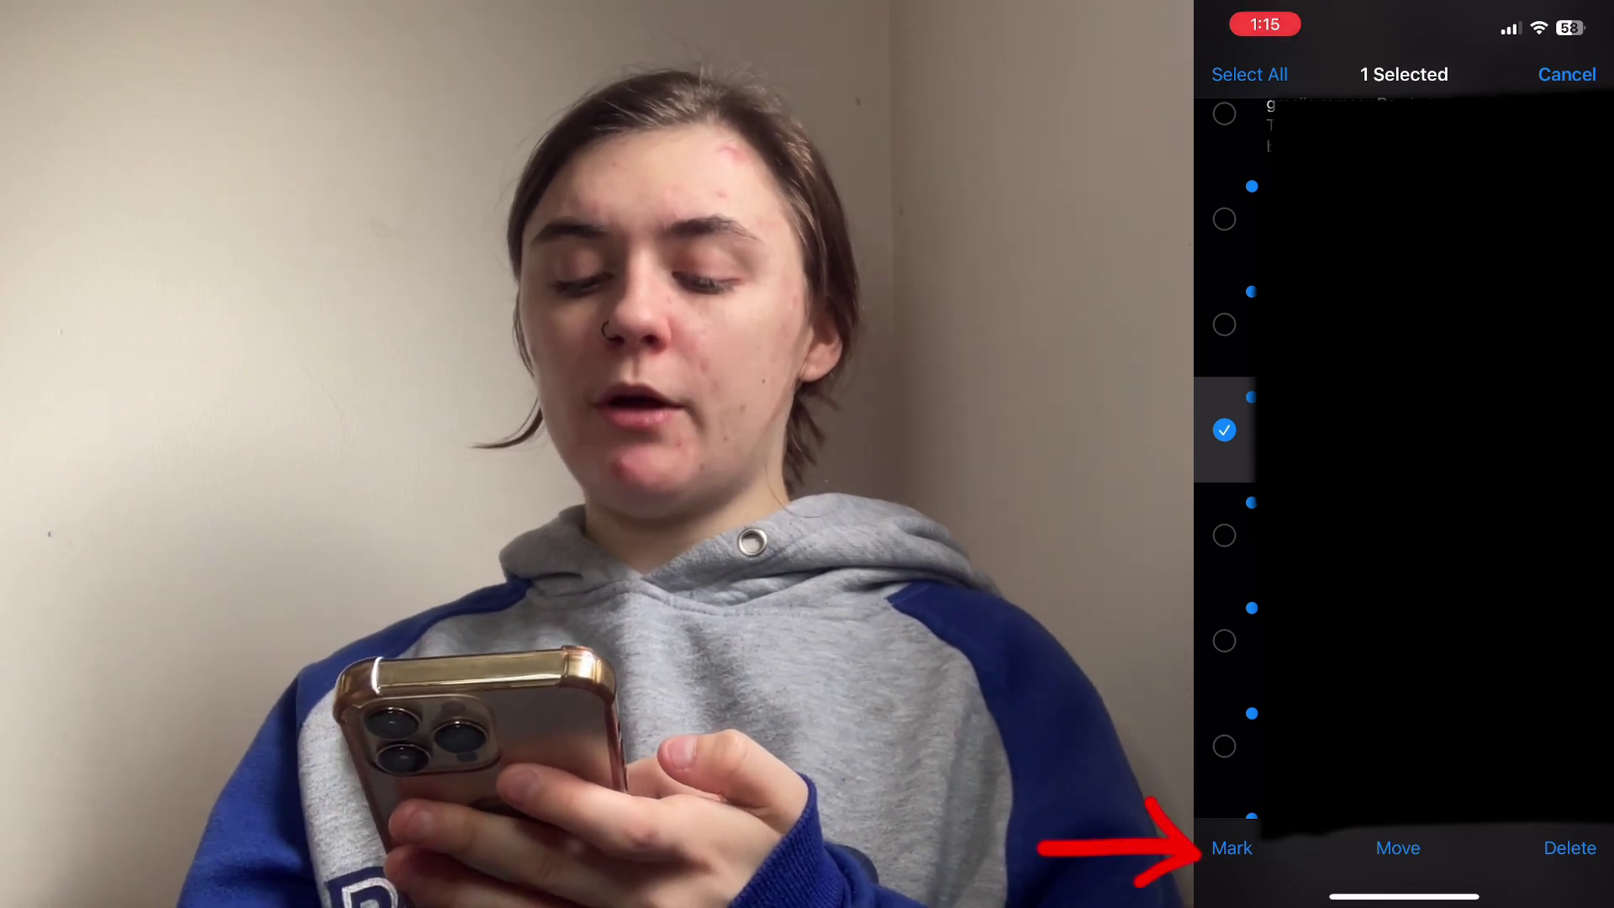
click(1232, 848)
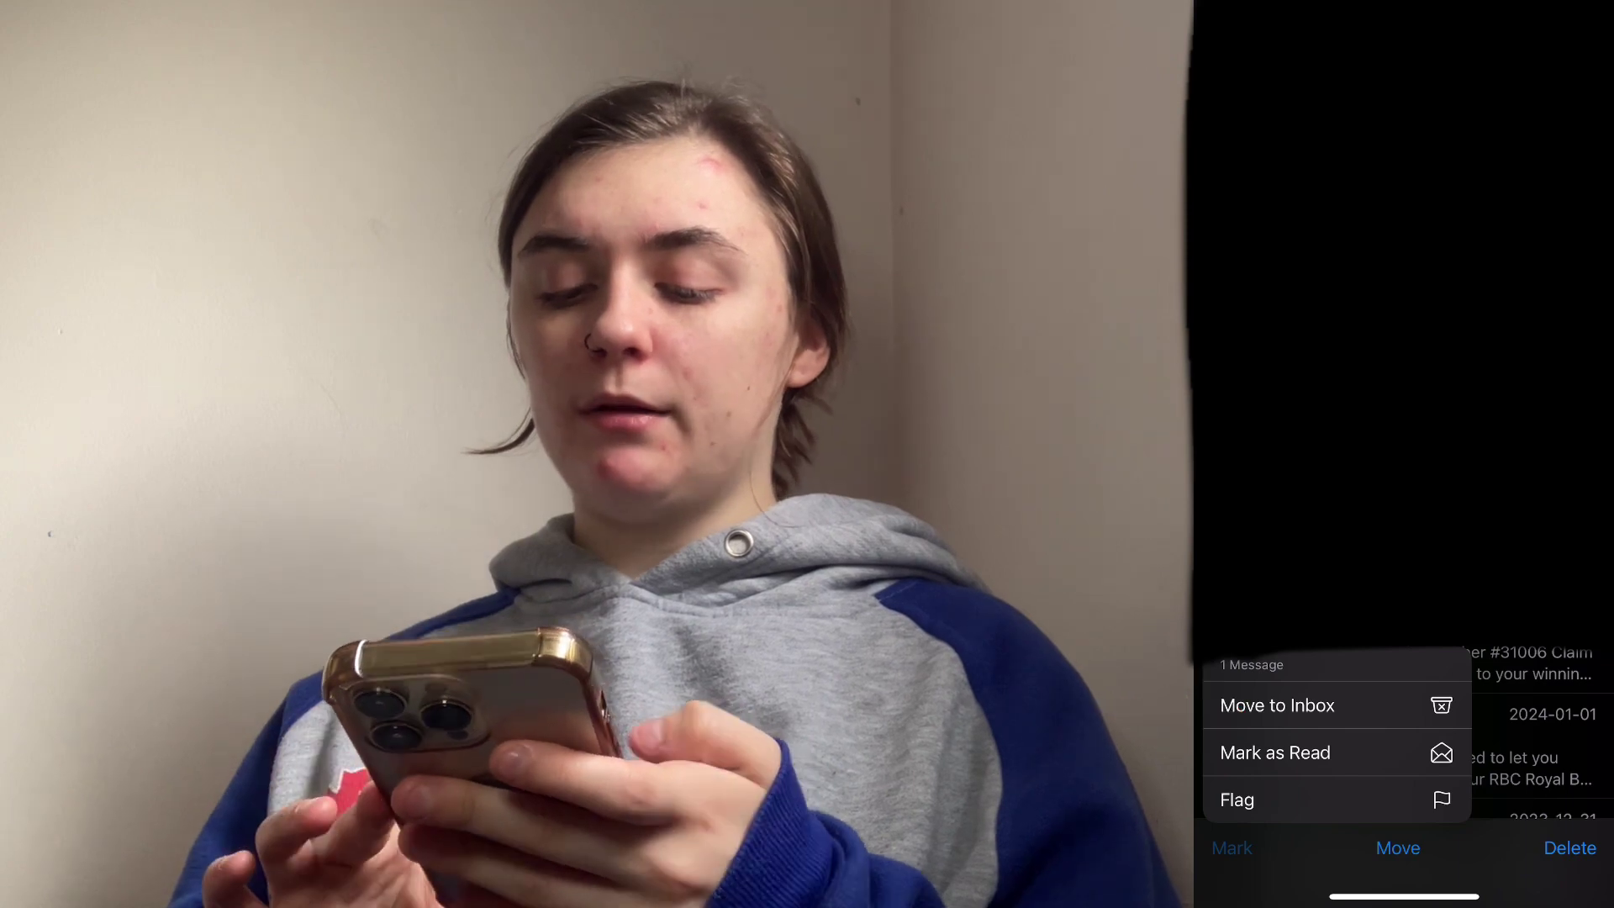
click(1283, 706)
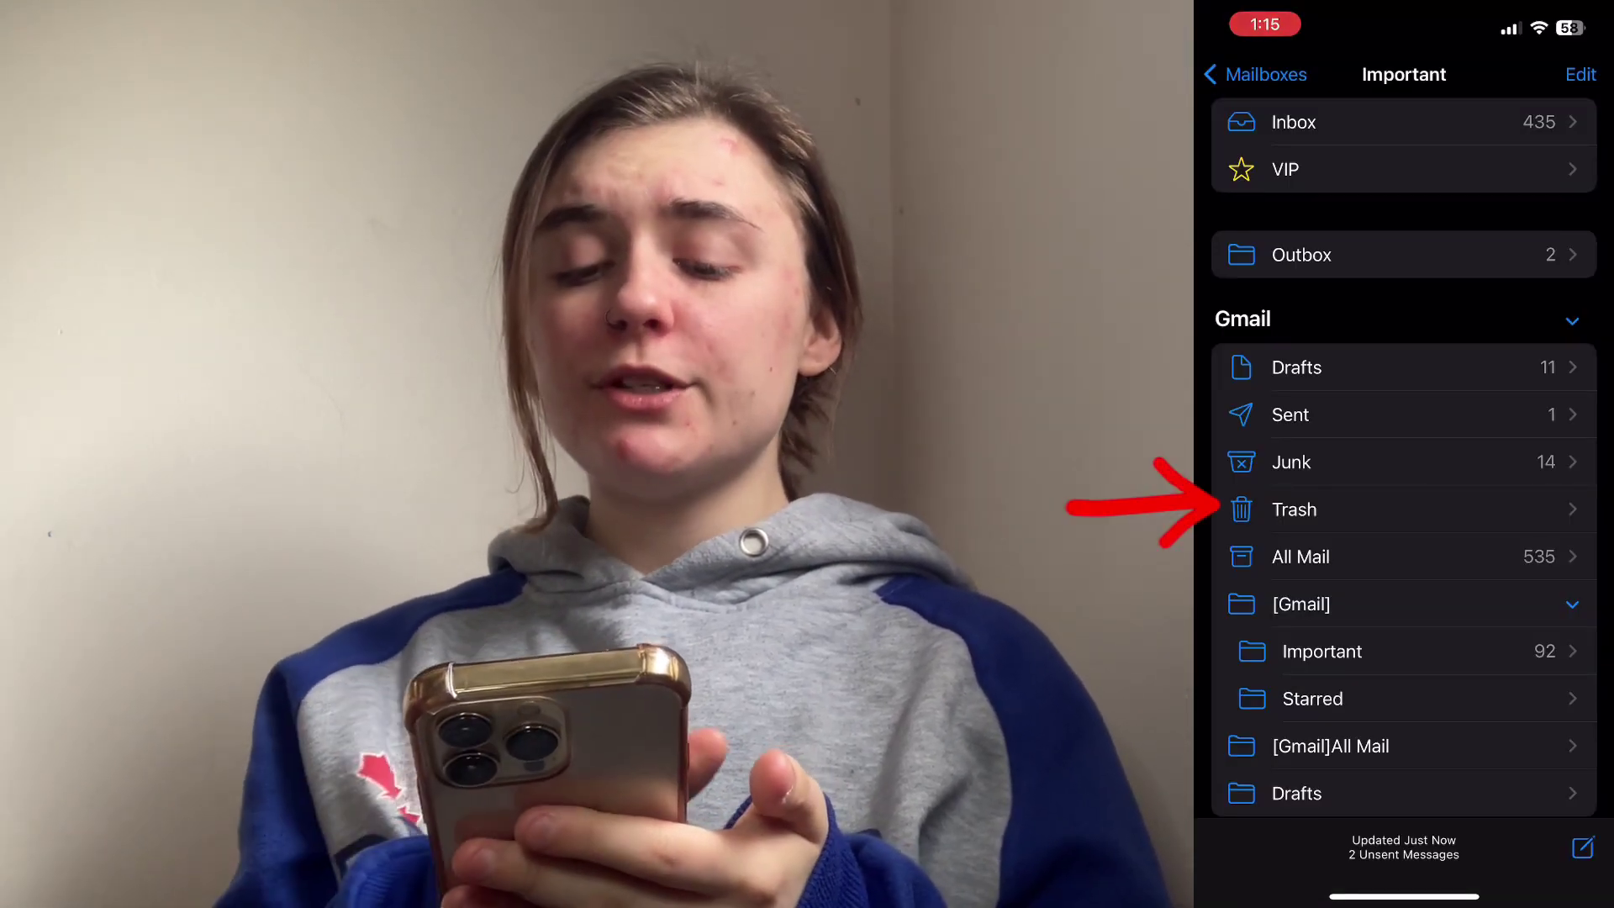
Open the Gmail account's Trash mailbox from the mailbox list
click(1295, 510)
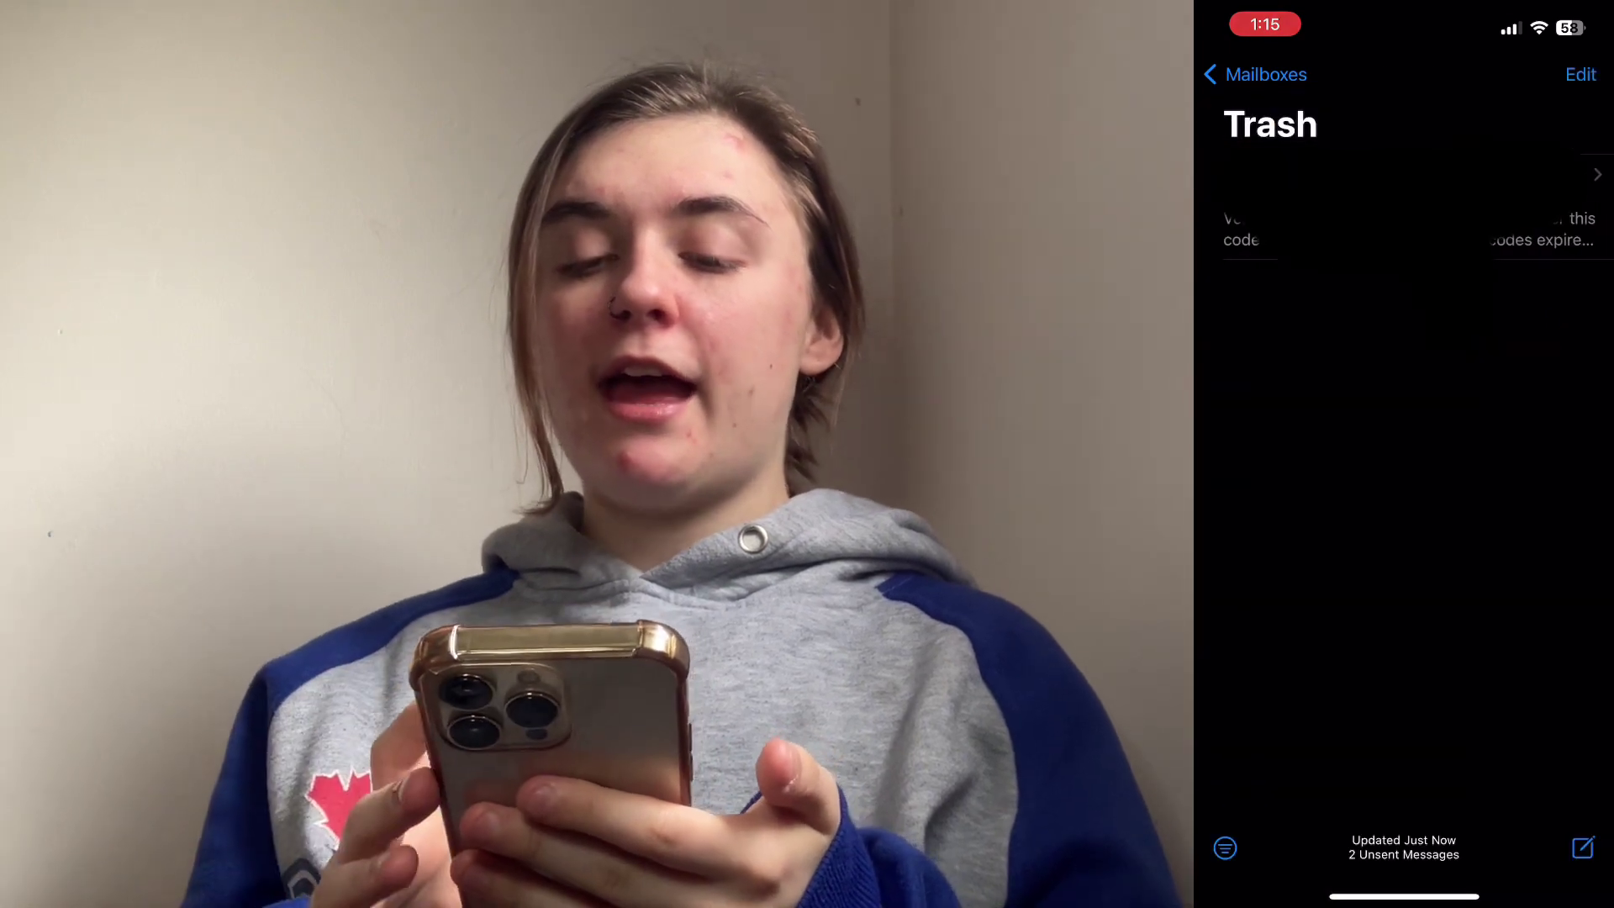